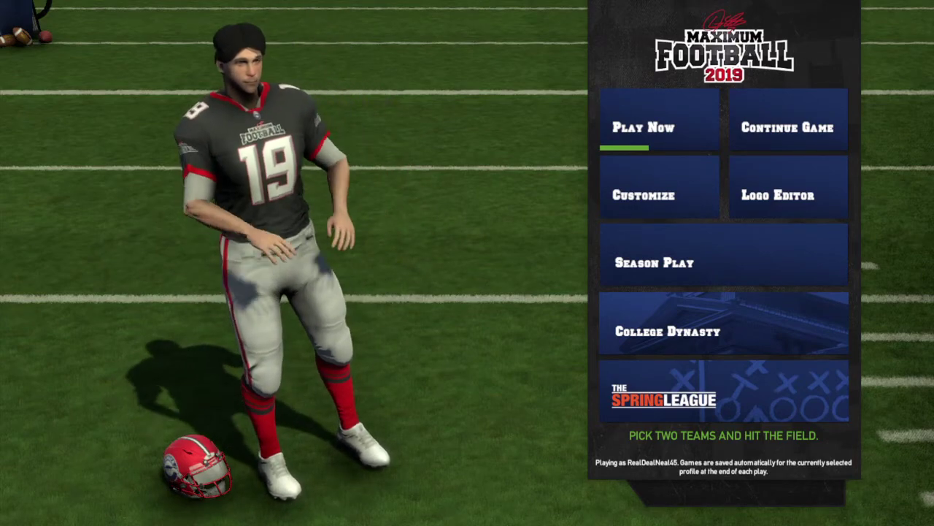
Open the Logo Editor and bring up a blank logo canvas from the logo selector
key(Down)
key(Right)
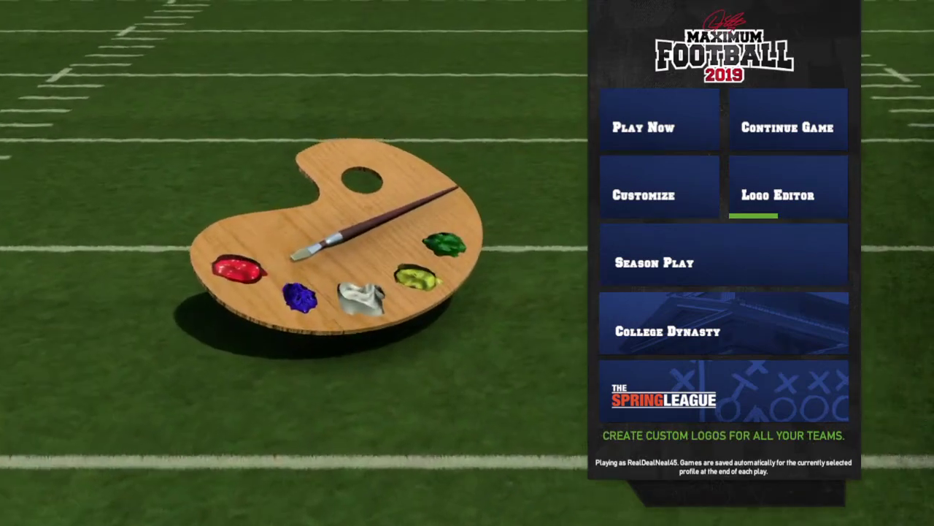
key(Return)
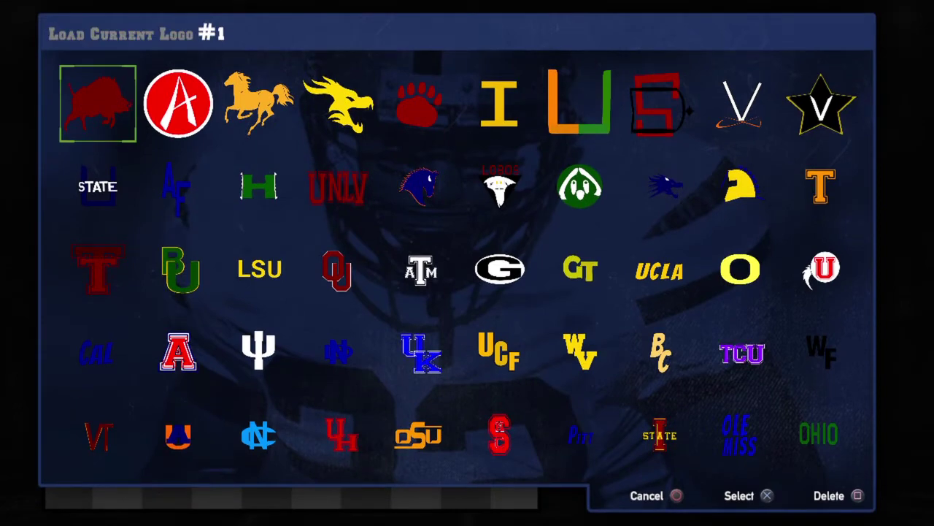
key(Down)
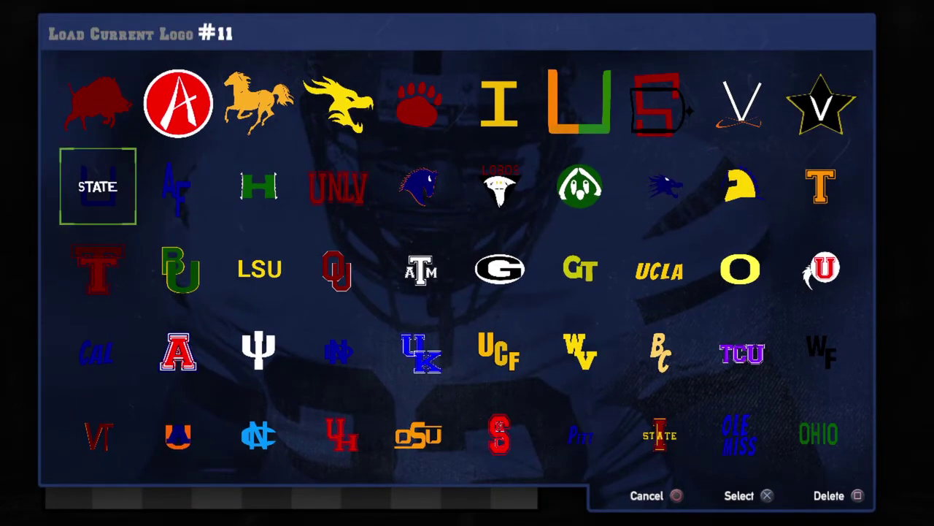
key(Return)
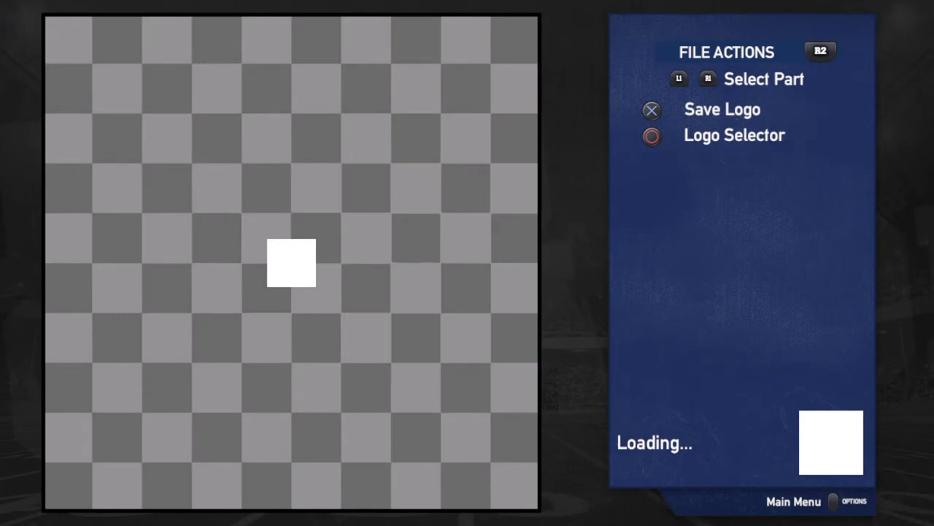
Look through the editor's file, shape and canvas action sets
key(R2)
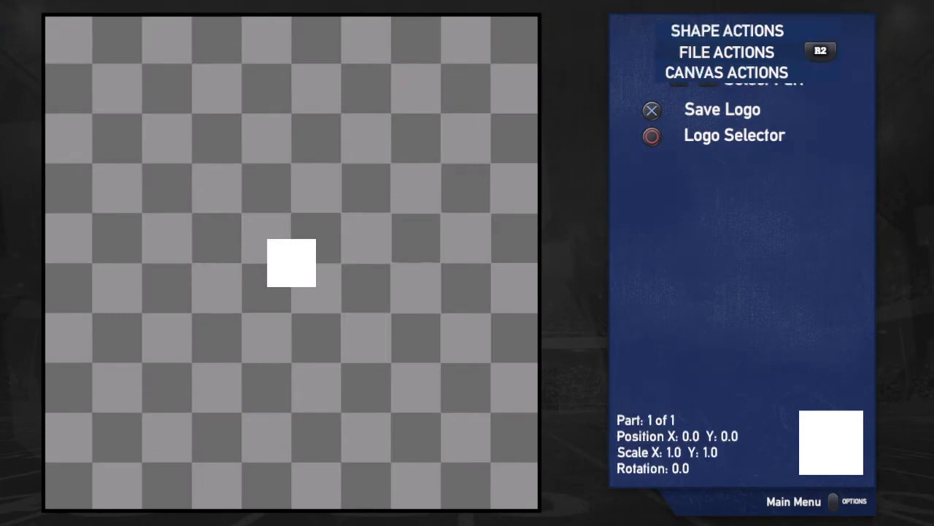
key(R2)
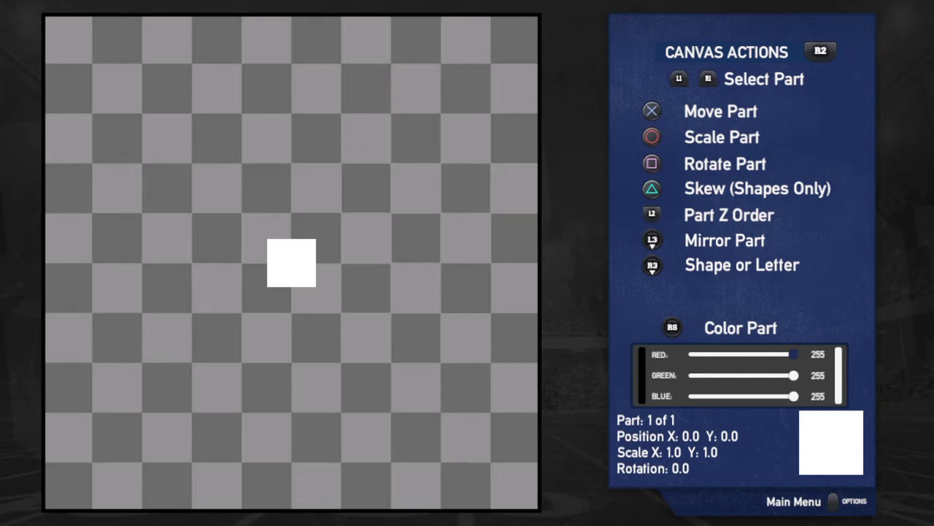
key(Tab)
key(Tab)
key(Tab)
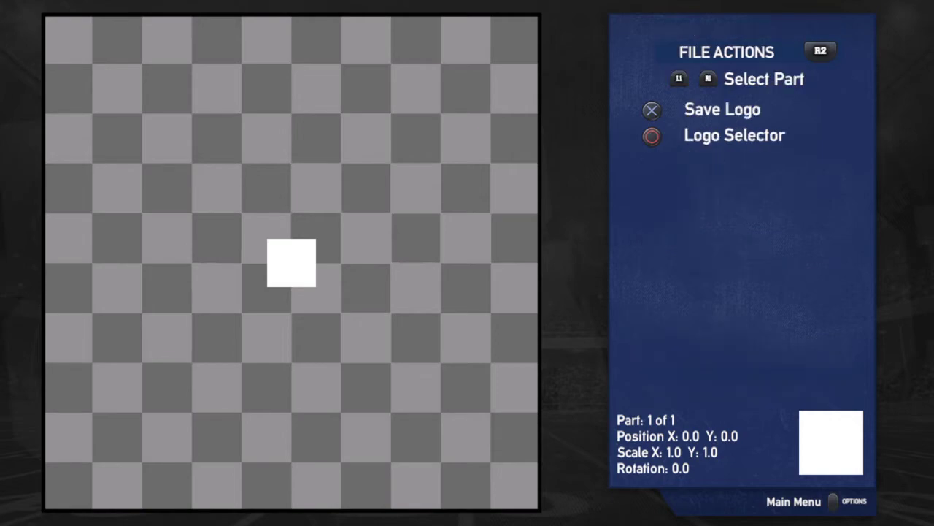
Return to the logo selector and load logo #10, the black and gold star with a white V
key(Escape)
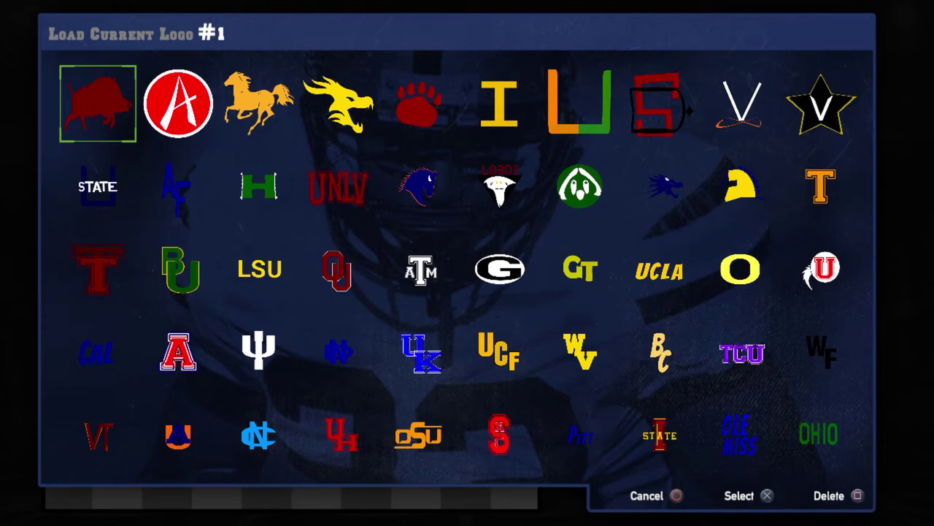
key(Right)
key(Right)
key(Right)
key(Right)
key(Right)
key(Right)
key(Right)
key(Right)
key(Right)
key(Return)
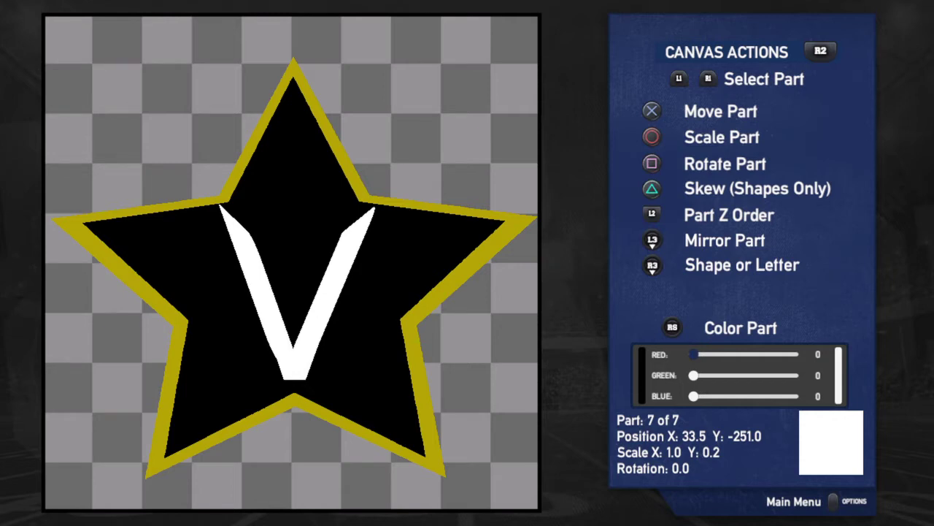
Select the black inner star, part 2 of the logo, and delete it
key(R1)
key(R1)
key(R2)
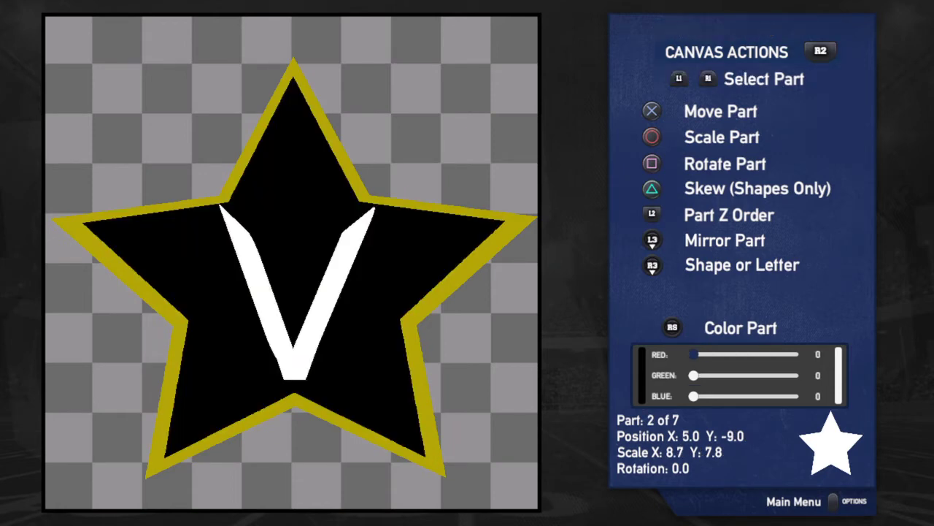
key(R2)
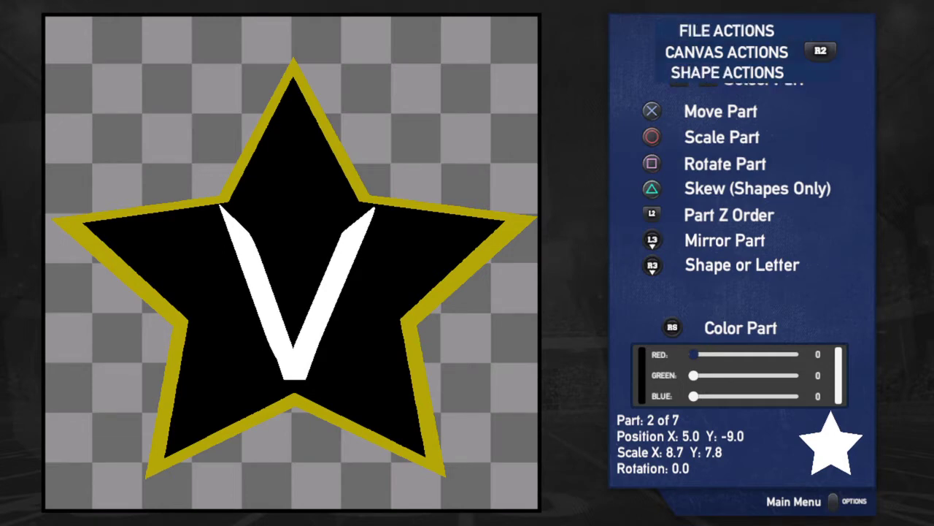
key(R2)
key(R2)
key(R2)
key(R2)
key(R2)
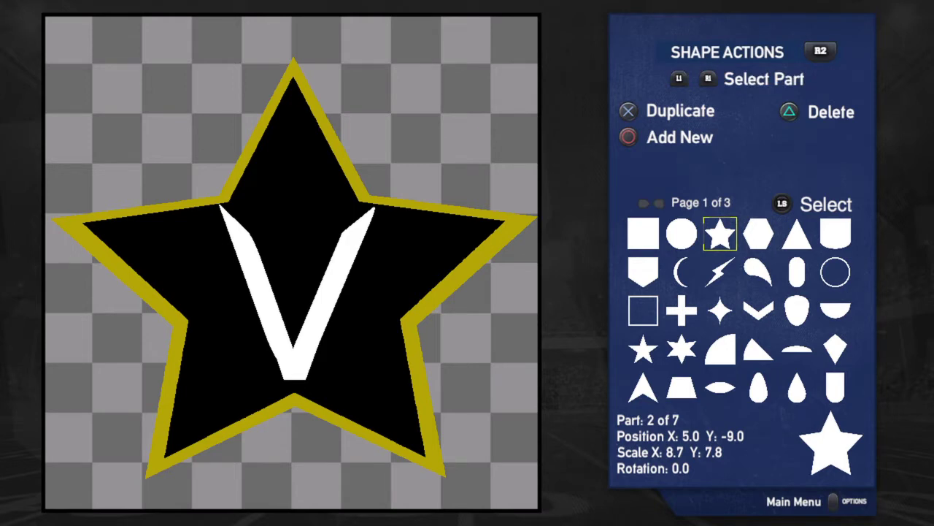
key(Delete)
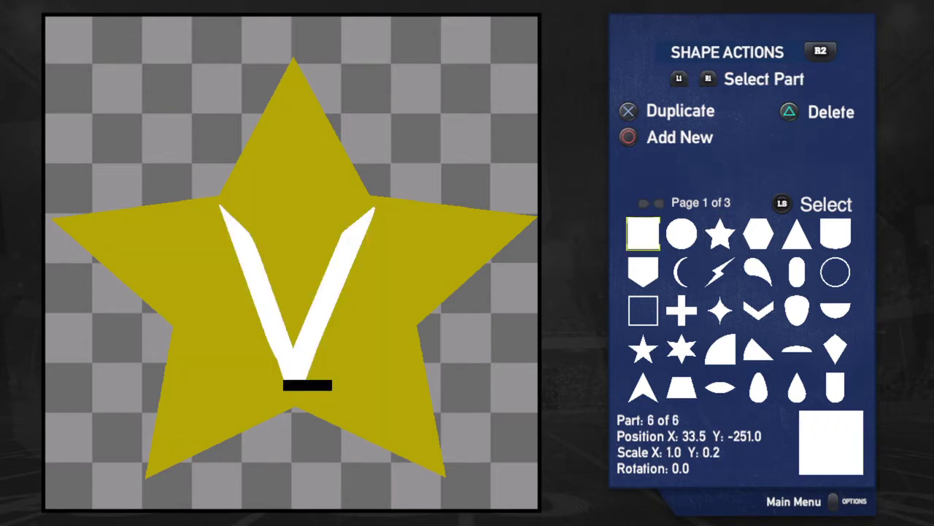
Delete the remaining parts of the logo, including the V pieces and the gold star
key(Delete)
key(Delete)
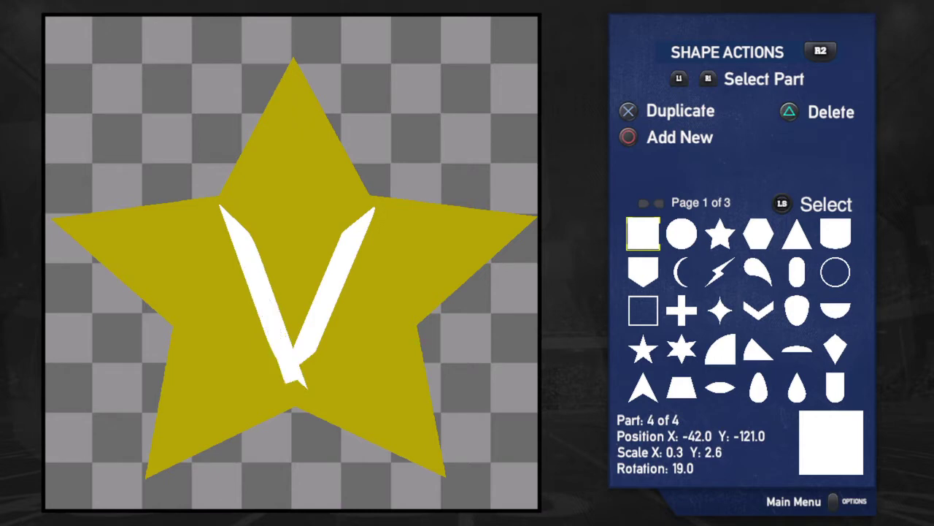
key(Delete)
key(Delete)
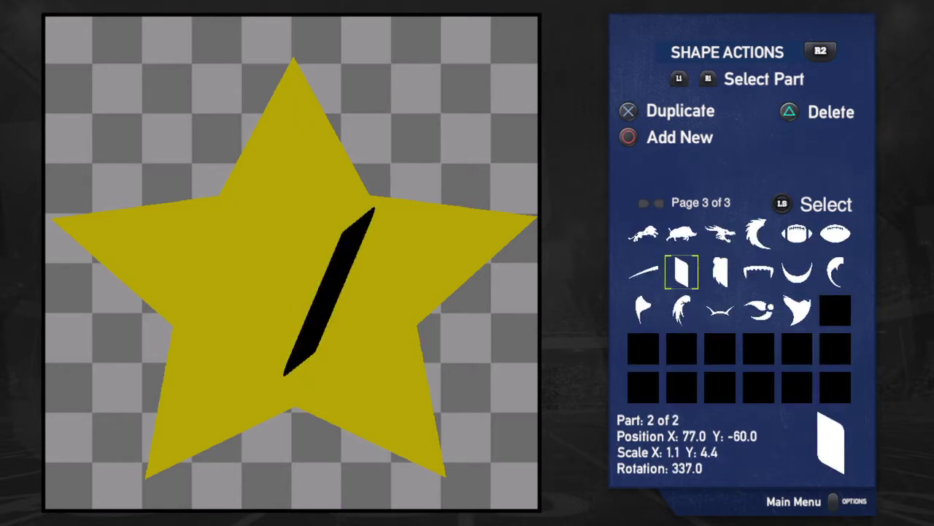
key(Delete)
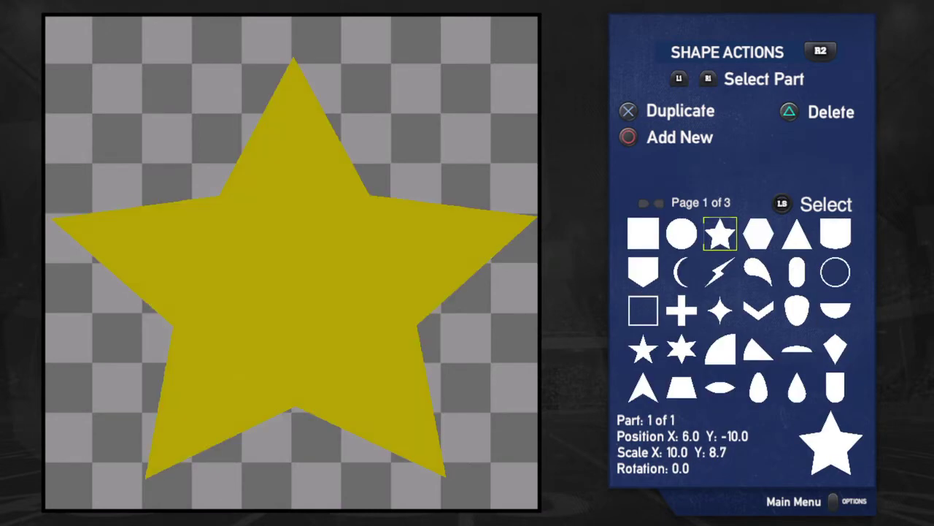
key(Delete)
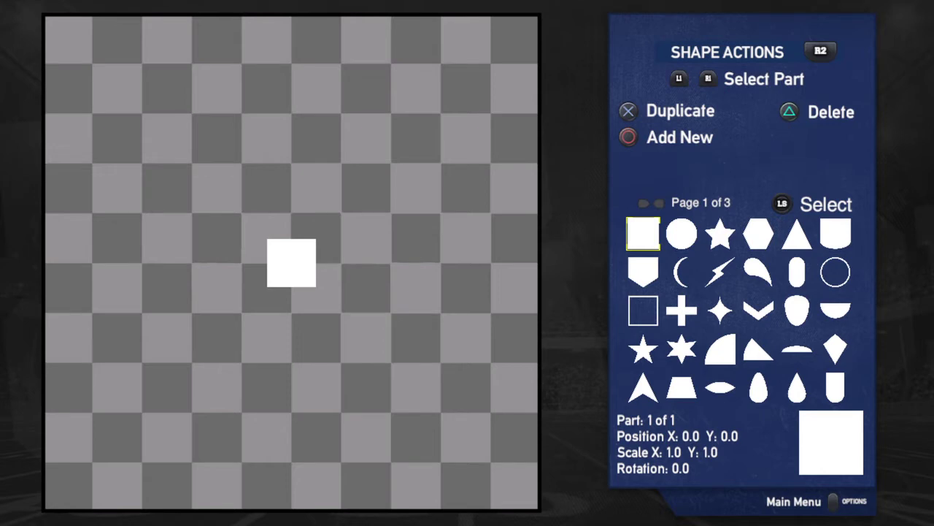
Examine the available shapes across the three pages of the shape library
key(Right)
key(Page_Up)
key(Page_Down)
key(Page_Down)
key(Page_Up)
key(Page_Up)
key(Page_Down)
key(Page_Down)
key(Page_Up)
key(Page_Up)
key(Down)
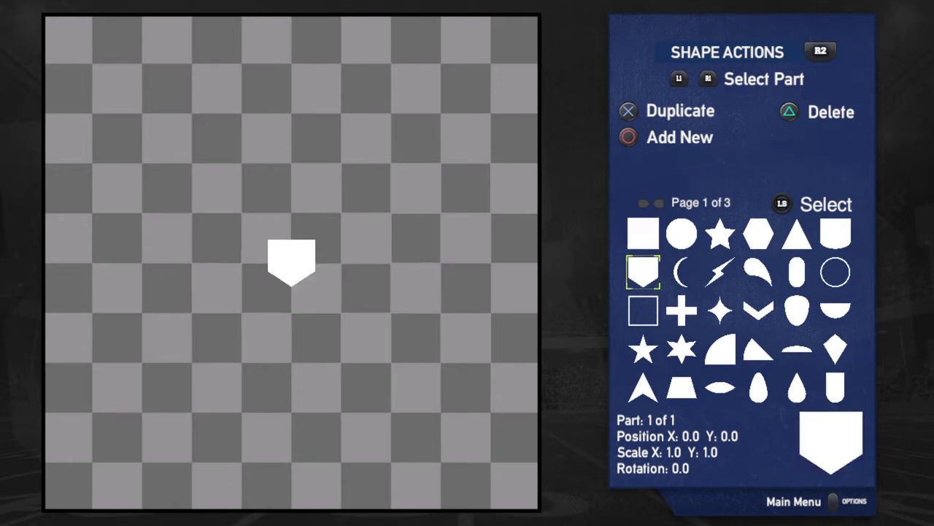
Try out the star and other first-page shapes on the part, stopping at the upright rounded pill
key(Right)
key(Right)
key(Up)
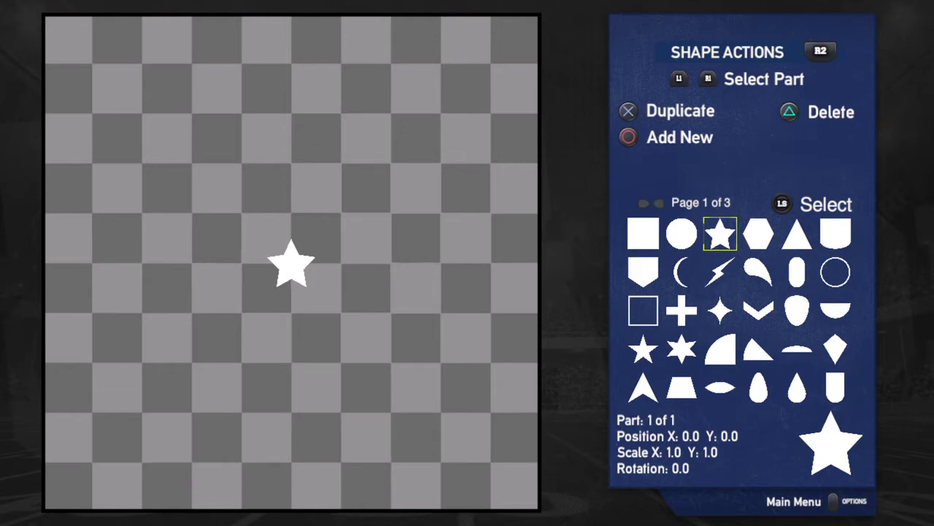
key(Down)
key(Down)
key(Down)
key(Right)
key(Right)
key(Up)
key(Up)
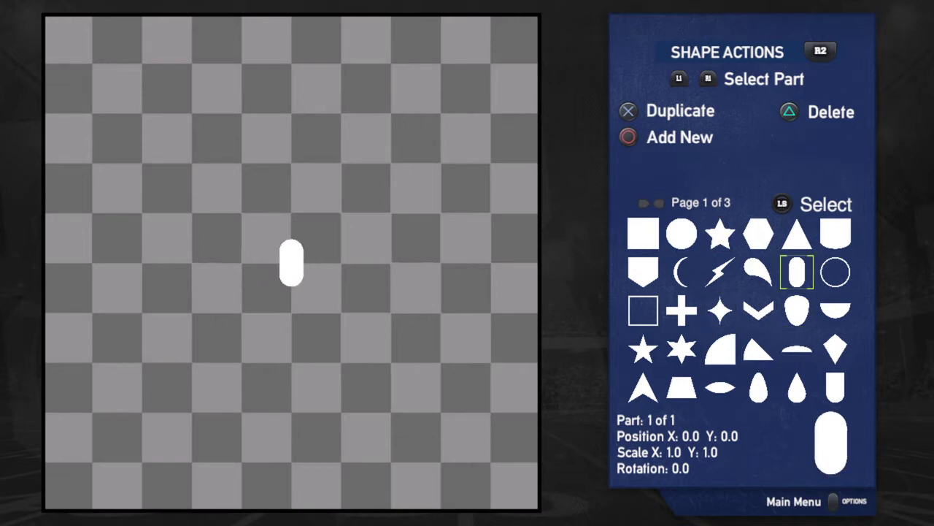
Change the part's shape to the solid circle on the first shape page
key(Right)
key(Left)
key(Left)
key(Left)
key(Left)
key(Up)
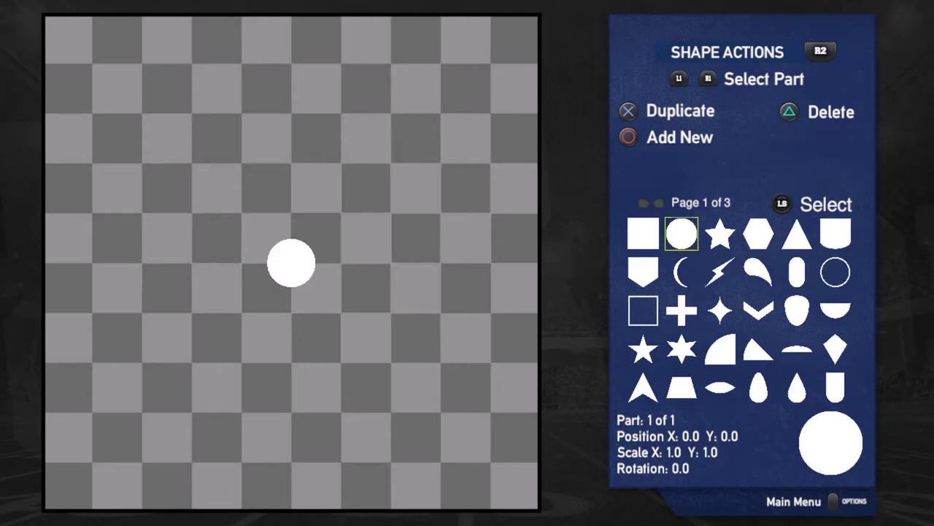
Switch to the canvas actions and move the circle to position X -10, Y -5
key(R2)
key(Up)
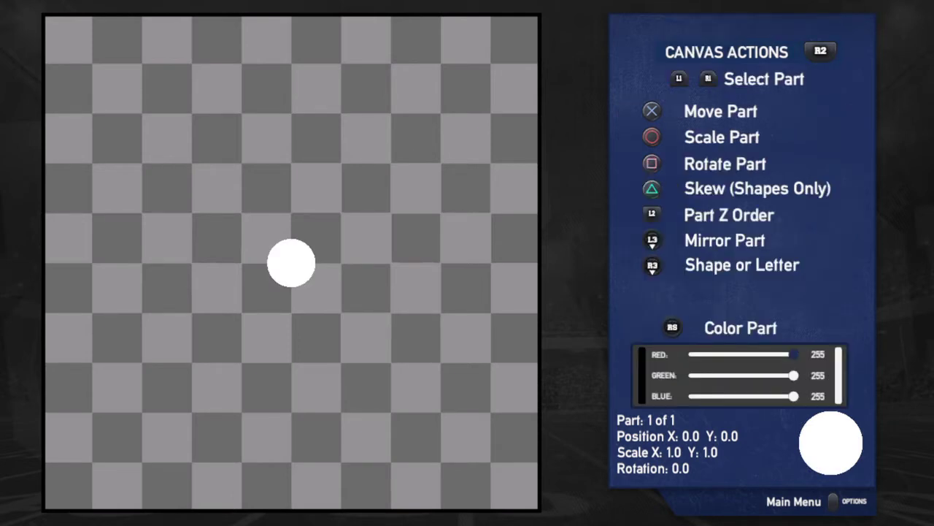
key(Left)
key(Down)
key(Left)
key(Up)
key(Right)
key(Up)
key(Right)
key(Up)
Return to the shape actions and change the circle to the five-pointed star on page 1
key(Tab)
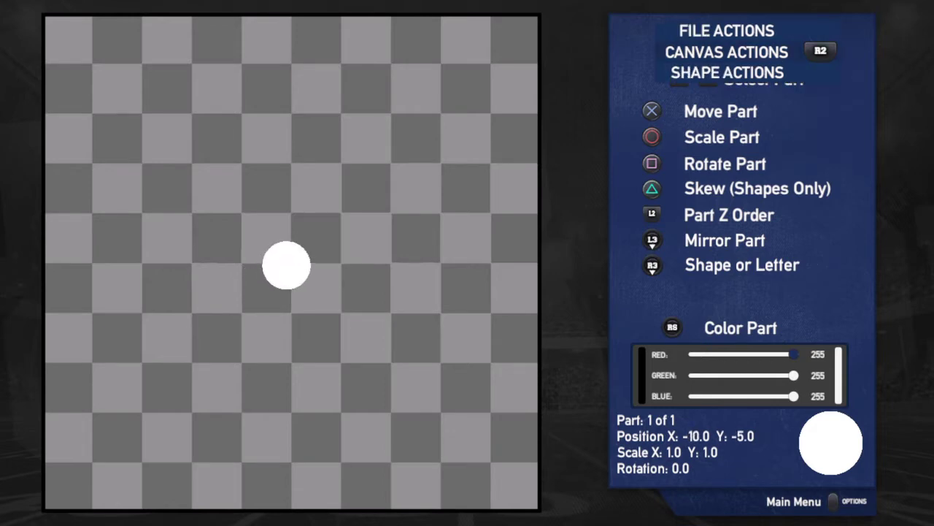
key(Up)
key(Up)
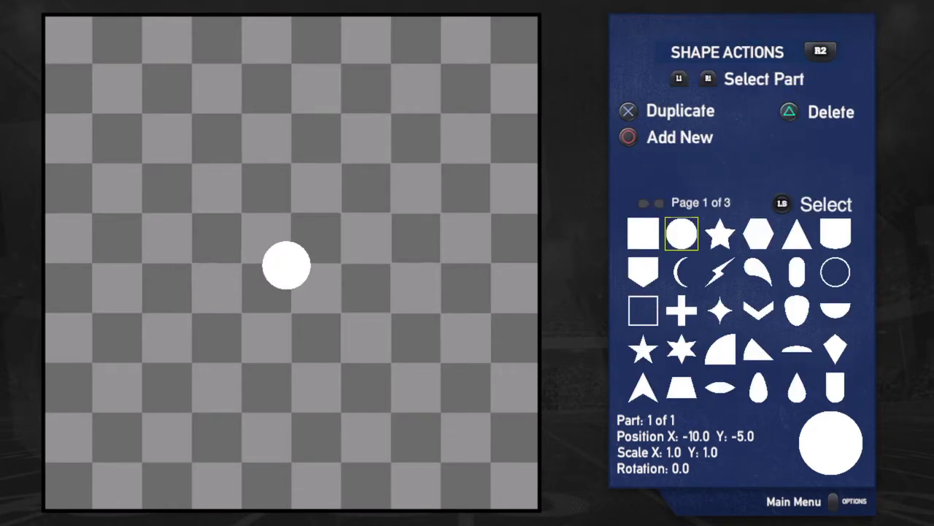
key(Right)
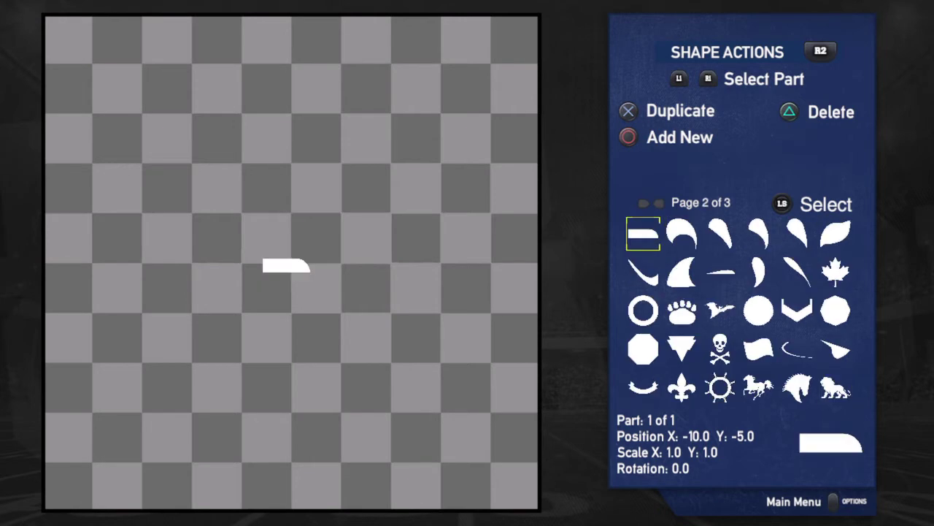
key(Page_Up)
key(Right)
key(Right)
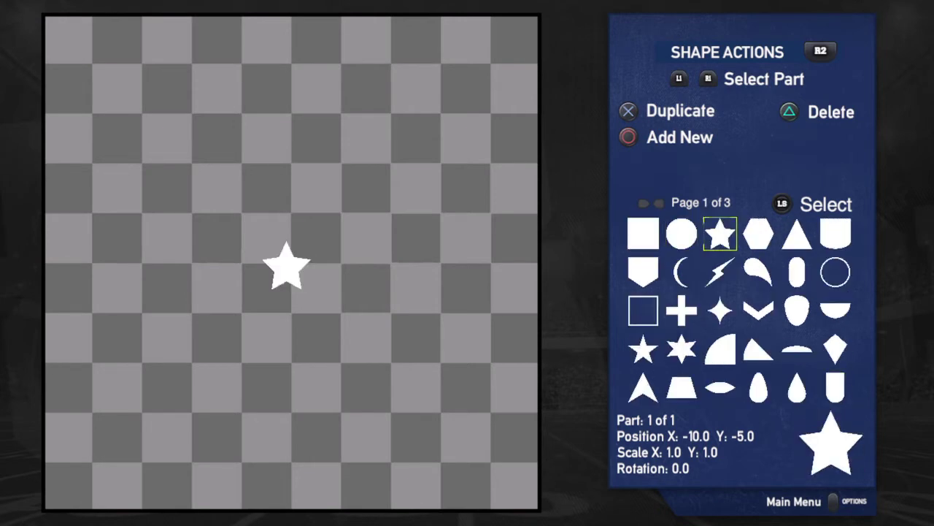
Duplicate the white star and move the copy straight down to Y -99
key(Return)
key(Page_Down)
key(Page_Down)
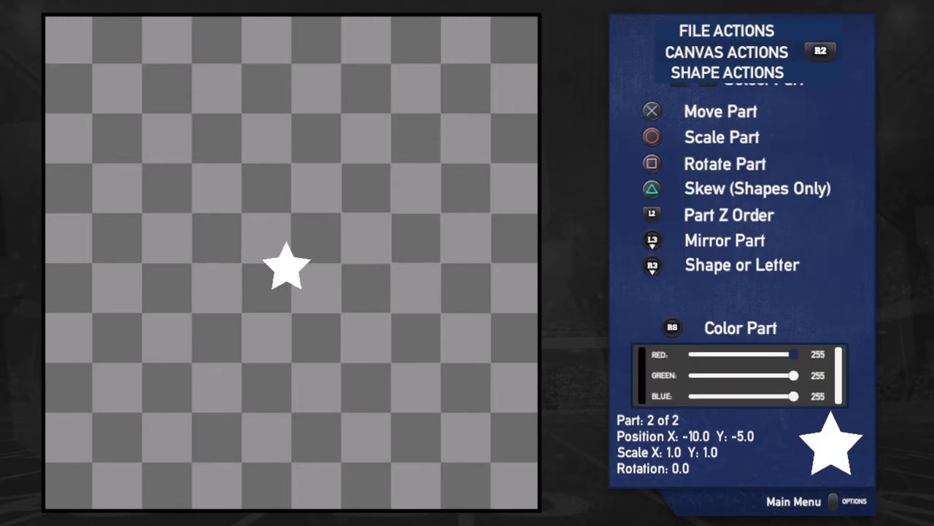
key(Down)
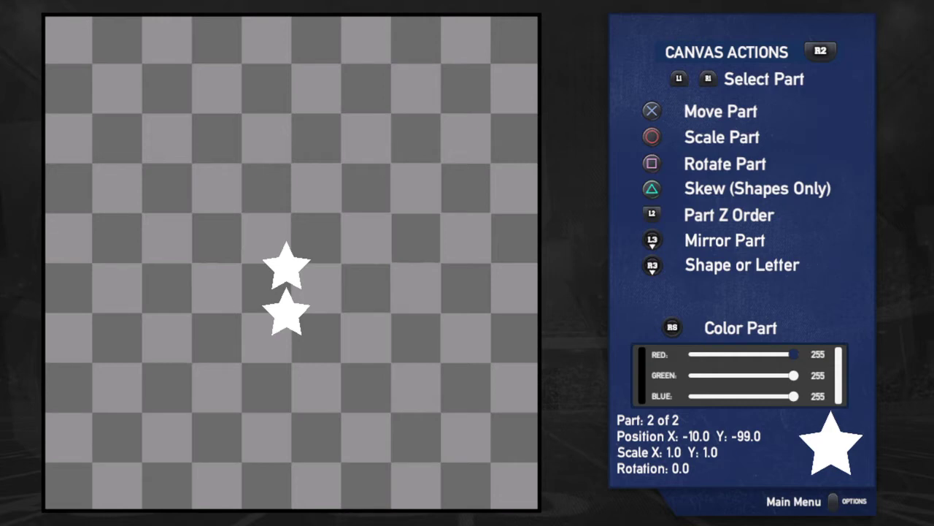
Color the lower star black by setting its red, green and blue values to 0
key(Left)
key(Down)
key(Left)
key(Down)
key(Left)
key(Left)
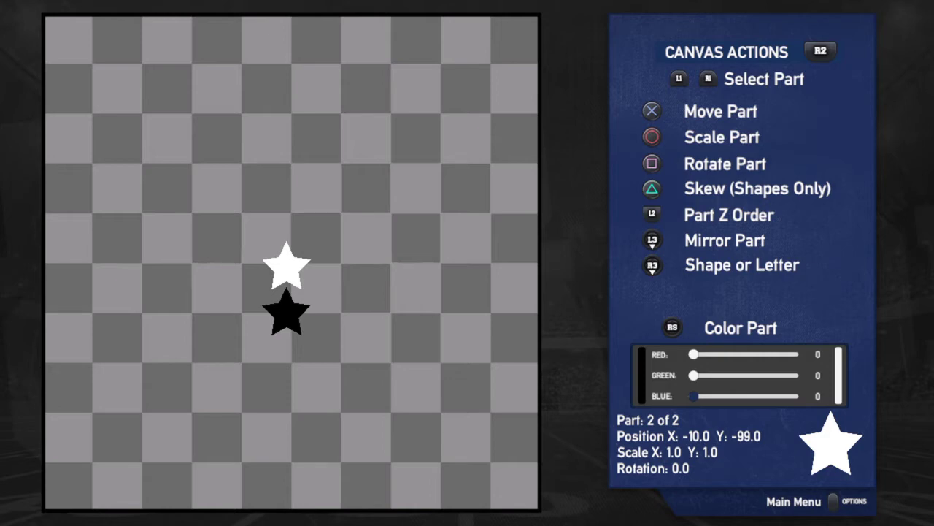
Scale the black star up to about X 8.8 and Y 7.5
key(Right)
key(Up)
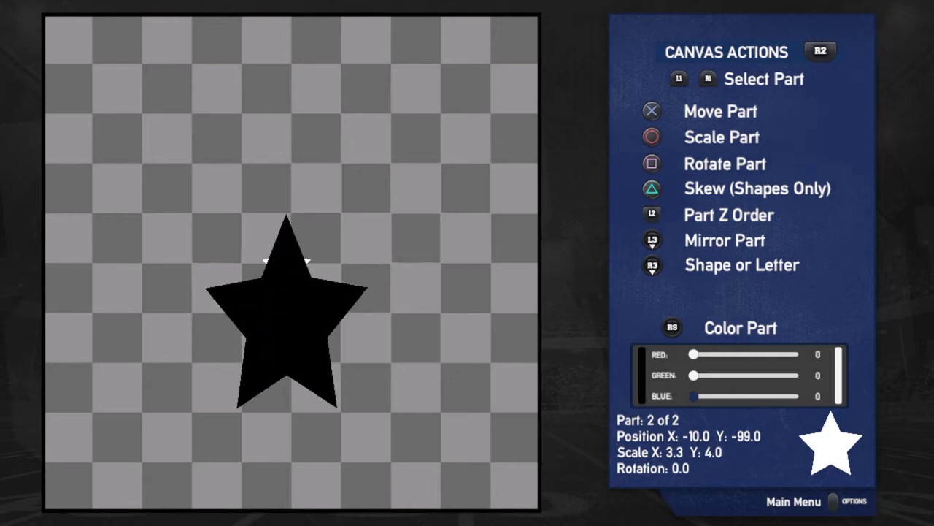
key(Right)
key(Right)
key(Up)
key(Right)
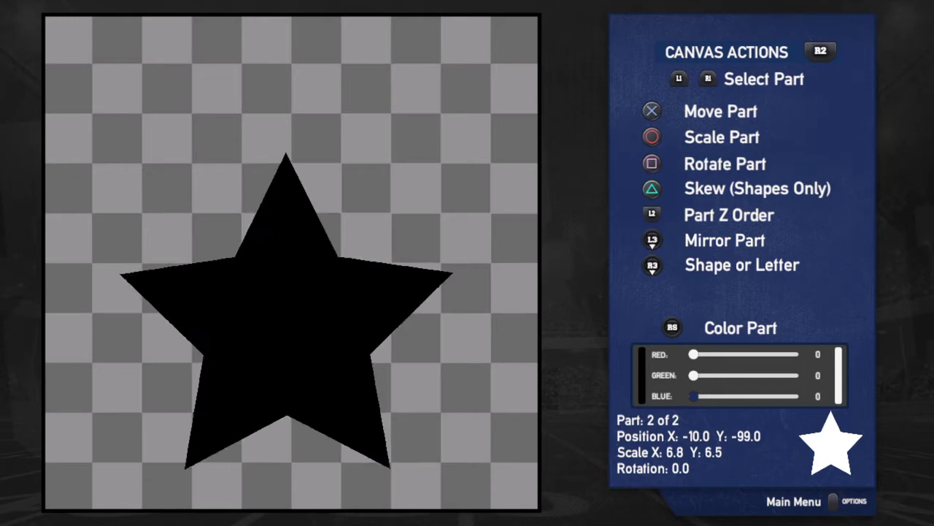
key(Up)
key(Right)
key(Up)
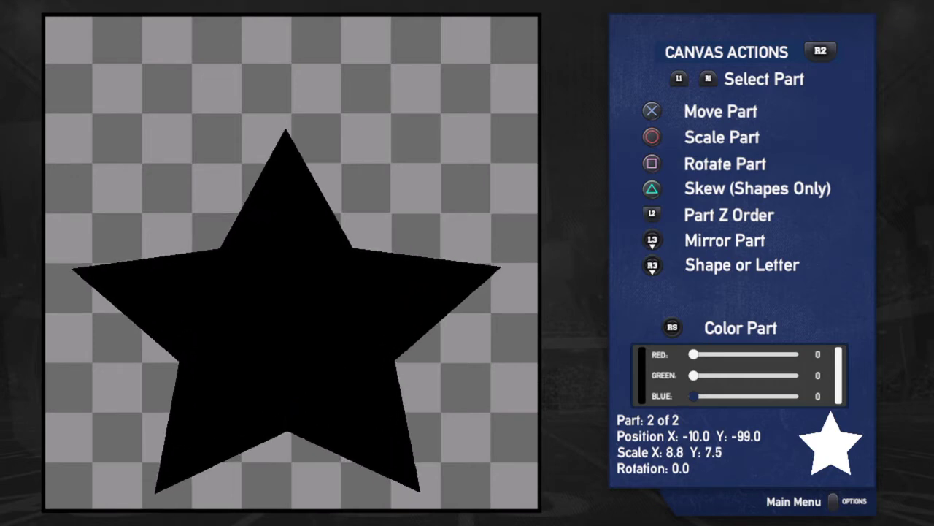
Move the enlarged black star to the canvas center at about X 12, Y -8
key(Up)
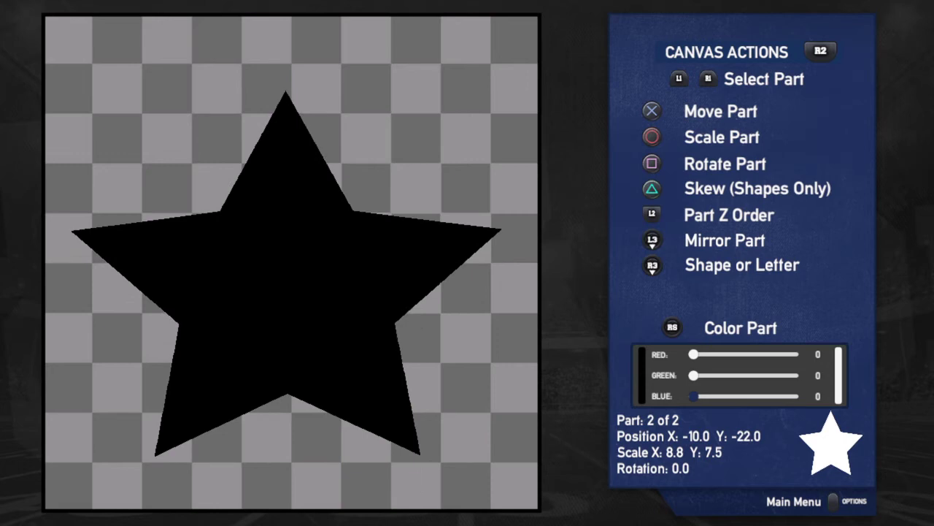
key(Right)
key(Right)
key(Up)
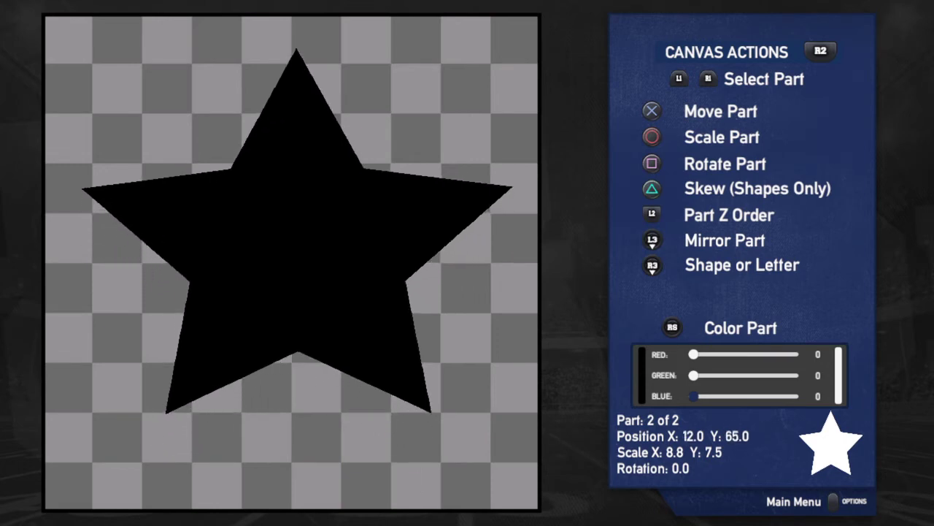
key(Down)
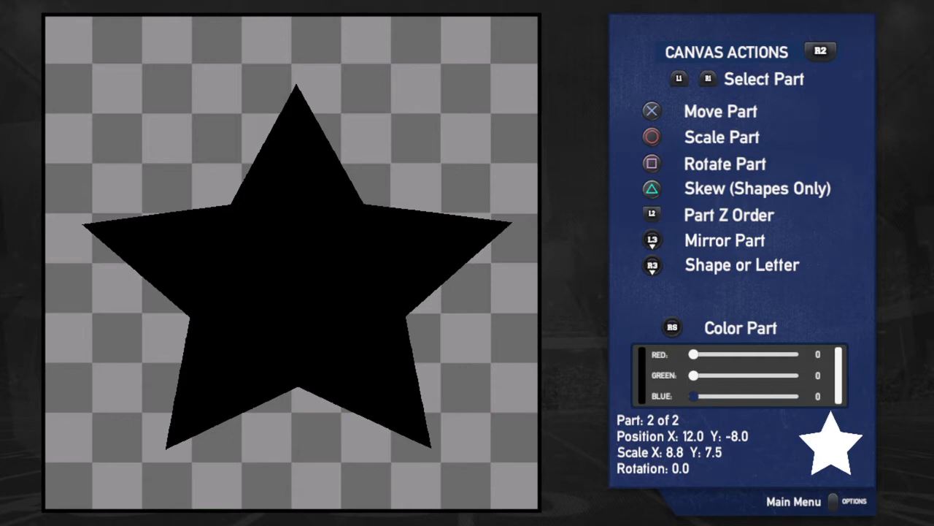
Select the small white star and move it out from behind the black star to about X 334, Y -150
key(L1)
key(Down)
key(Right)
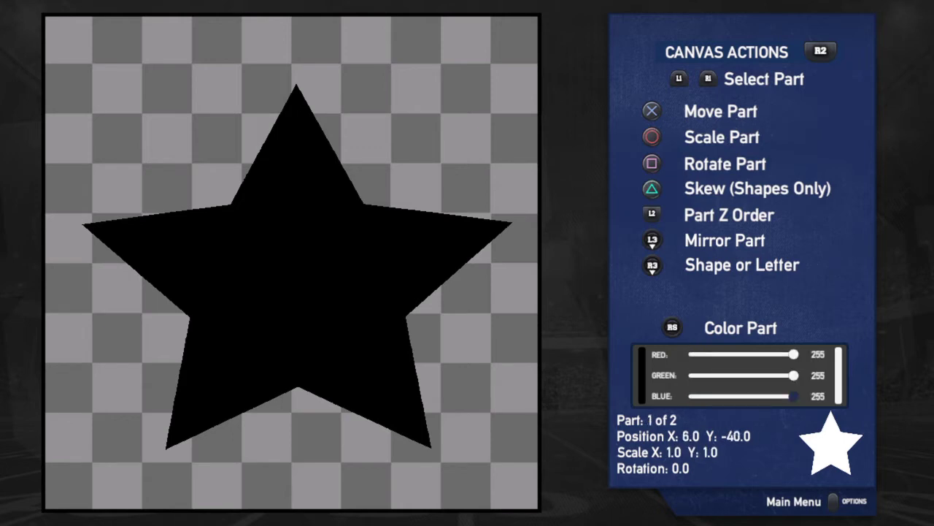
key(Right)
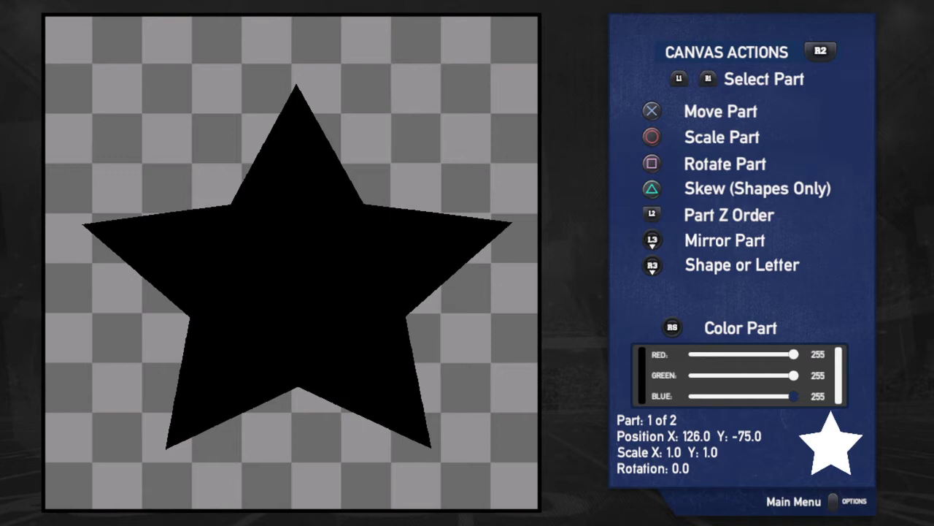
key(Right)
key(Down)
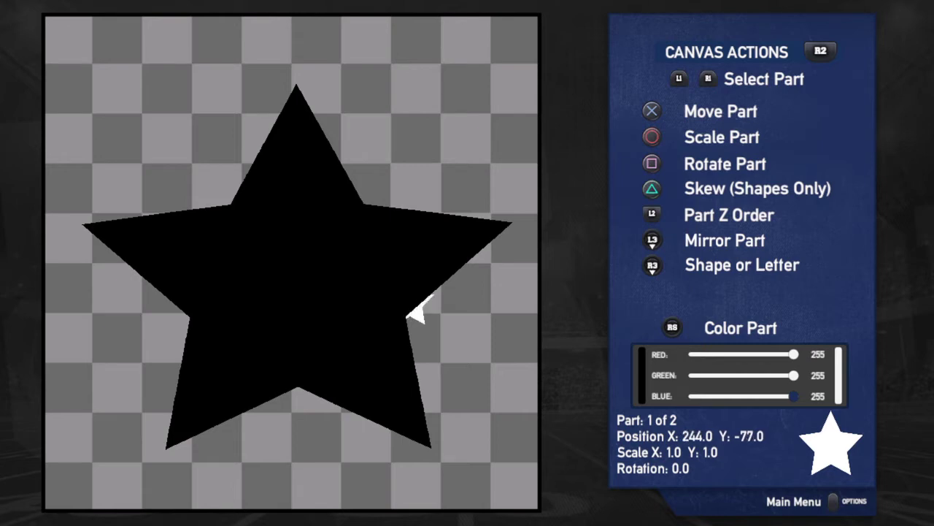
key(Right)
key(Down)
key(Up)
key(Left)
key(Down)
key(Right)
key(Up)
key(Left)
key(Down)
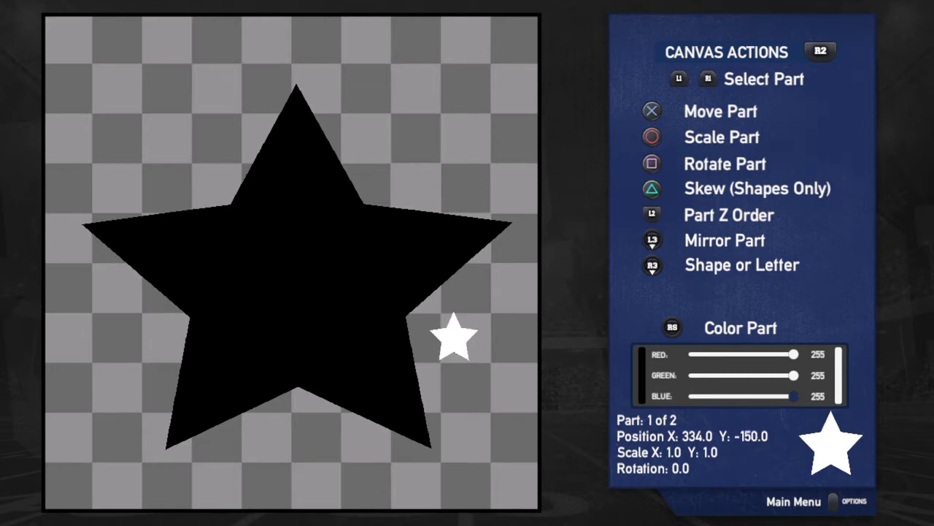
Move the white star partly behind the black star's edge, to about X 259, Y -120
key(Left)
key(Up)
key(Right)
key(Up)
key(Up)
key(Left)
key(Down)
key(Left)
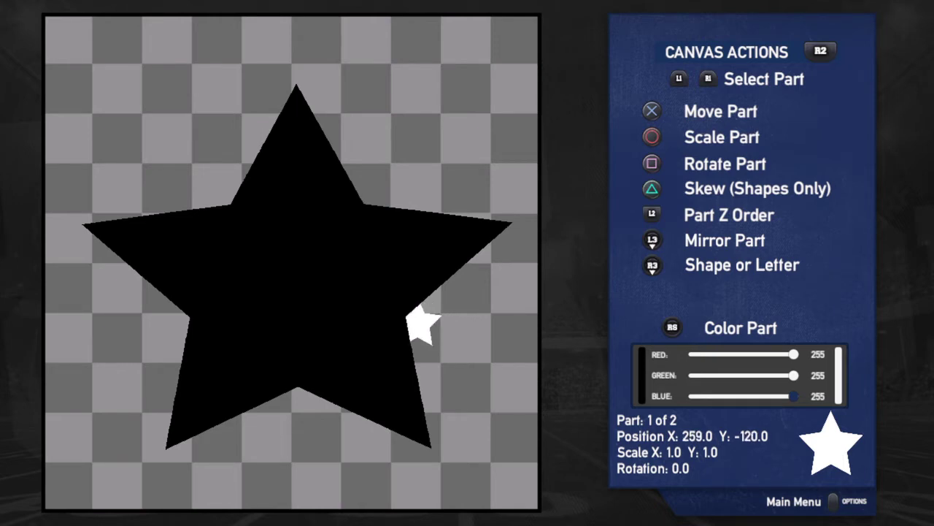
Bring the white star in front of the black star and slide it across to about X 288
key(Left)
key(Left)
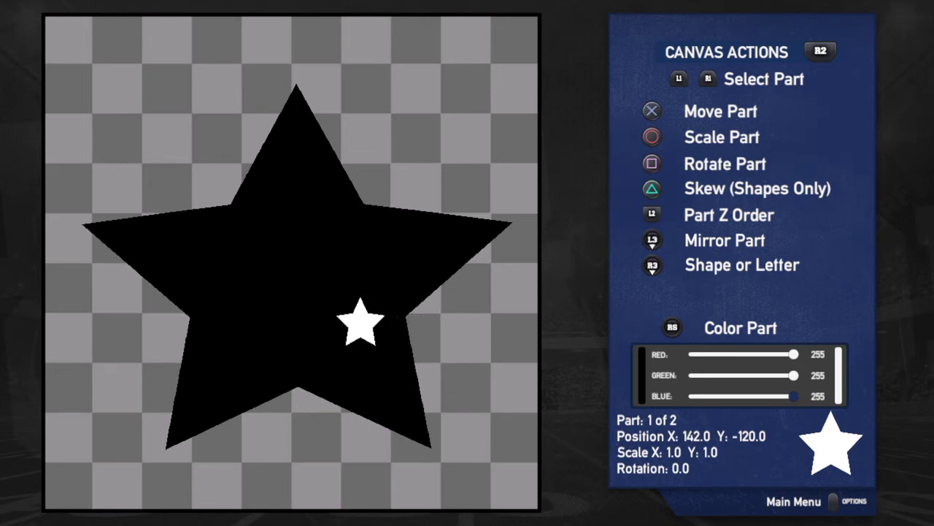
key(Right)
key(Right)
key(Right)
key(Left)
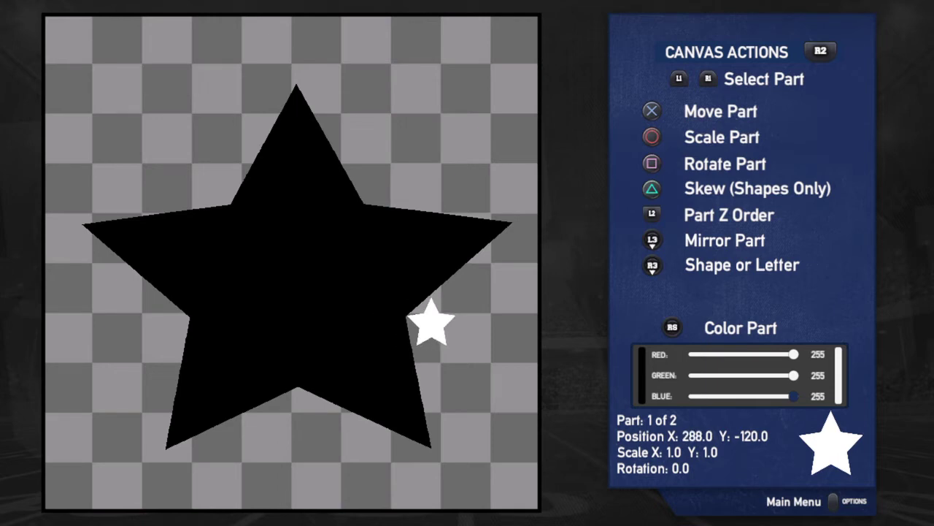
Send the white star back behind the black star and move it to about X 323, Y -120
key(Right)
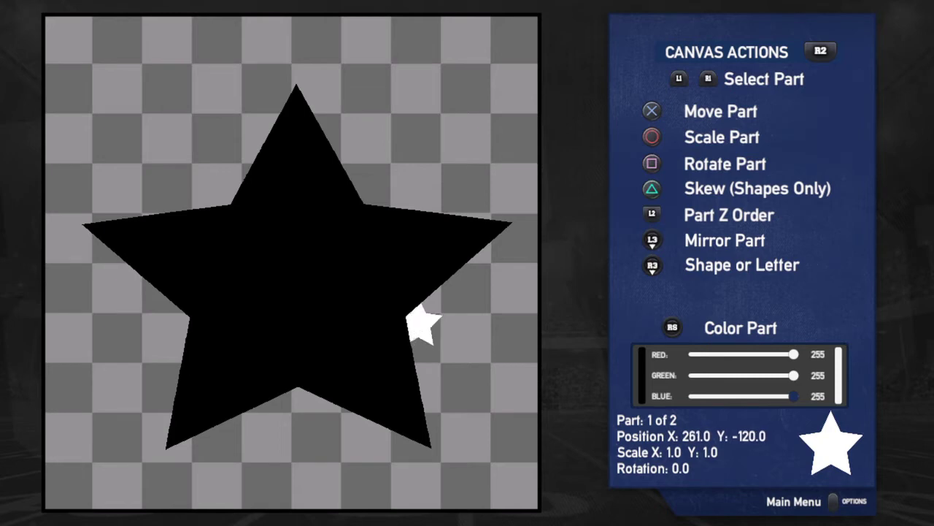
key(Left)
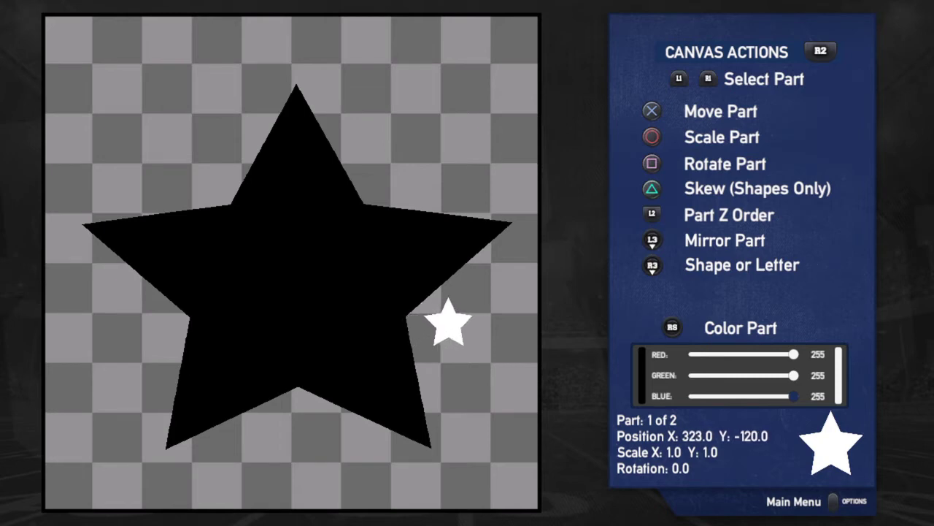
Color the small star gold with red 234, green 168 and blue 0
key(Left)
key(Up)
key(Left)
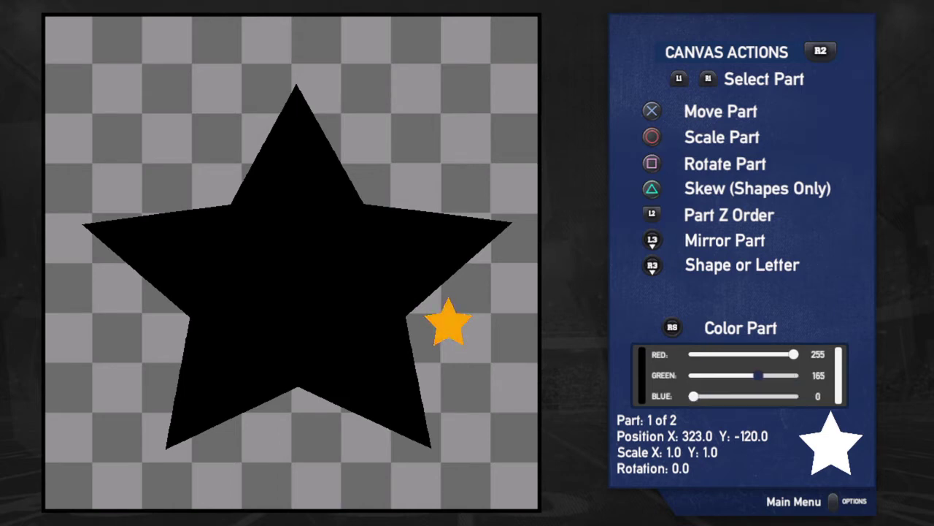
key(Right)
key(Up)
key(Left)
key(Down)
key(Left)
key(Right)
Scale the gold star up to about X 6.3, Y 5.2 and shift it to about X 286
key(Right)
key(Up)
key(Right)
key(Up)
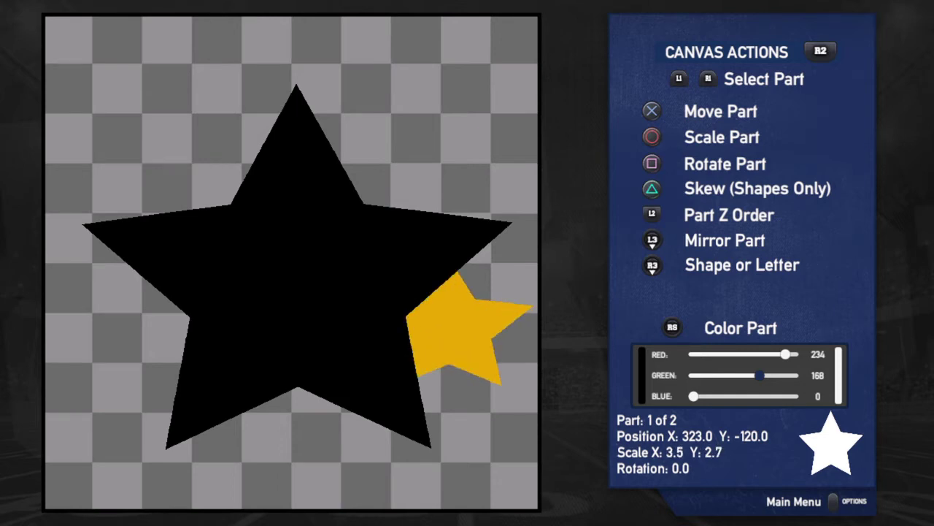
key(Left)
key(Right)
key(Up)
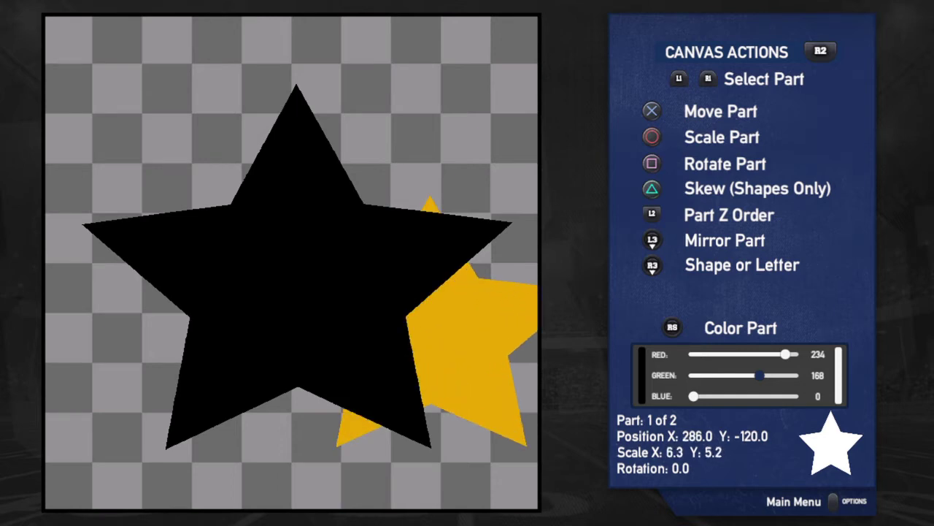
Stretch the gold star to a Y scale of 7.5 and move it behind the black star to about X 104, Y 1
key(Up)
key(Up)
key(Left)
key(Up)
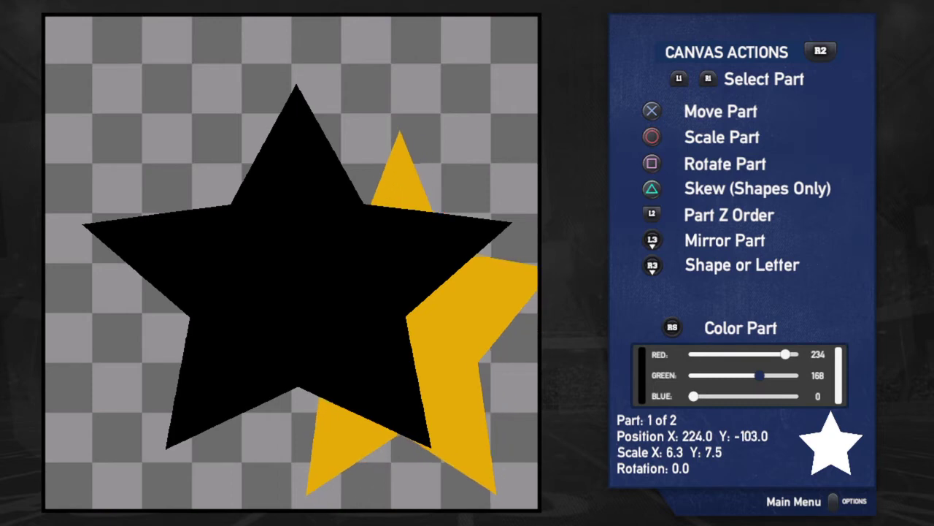
key(Left)
key(Up)
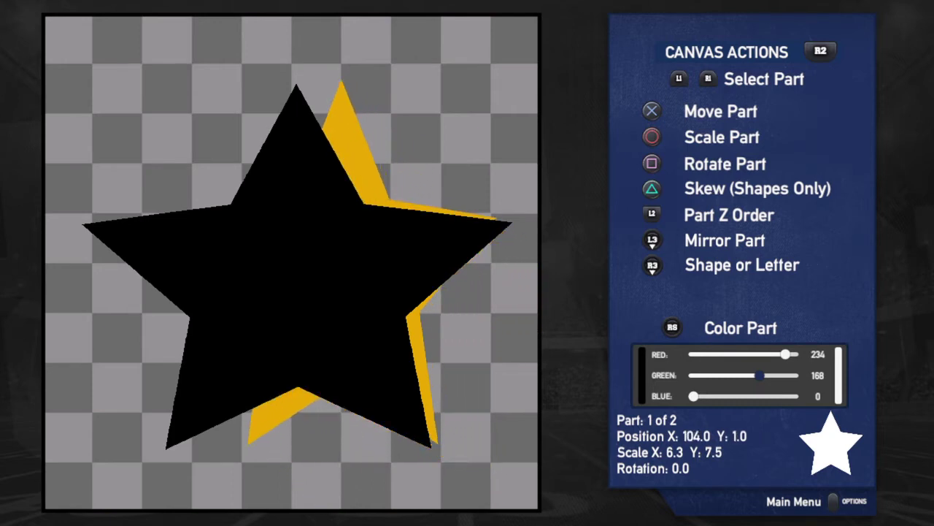
Move the gold star to X 11, Y 6 and widen it to an X scale of about 8.0
key(Left)
key(Right)
key(Up)
key(Right)
key(Up)
key(Right)
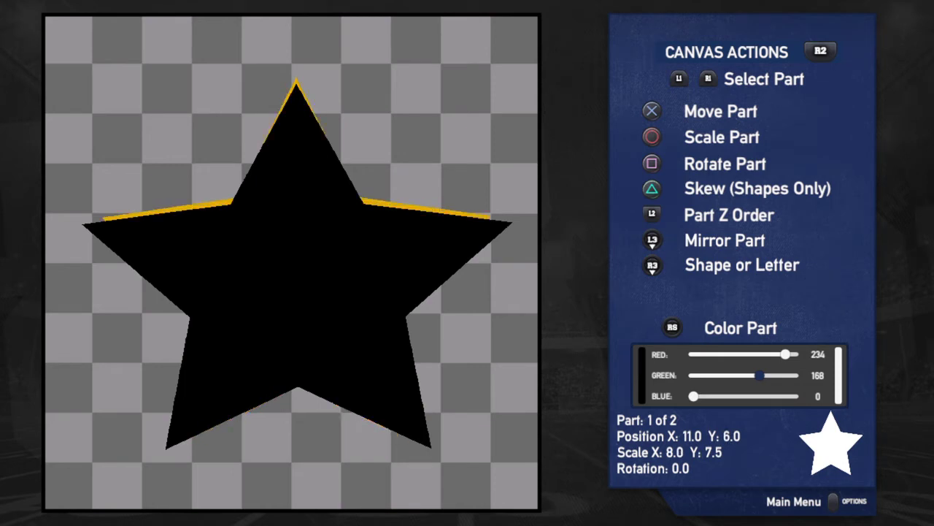
Enlarge the gold star to X 9.5 and Y 7.8 so it exceeds the black star's size
key(Down)
key(Right)
key(Up)
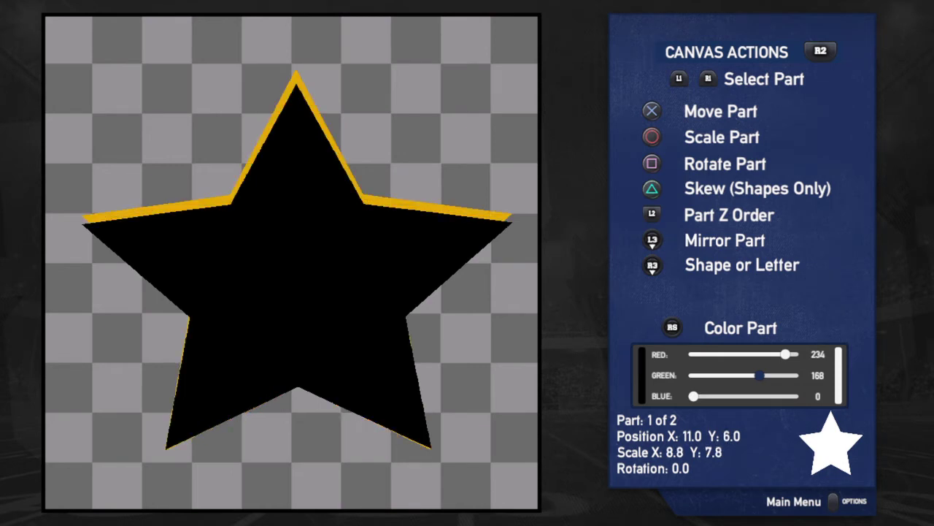
key(Down)
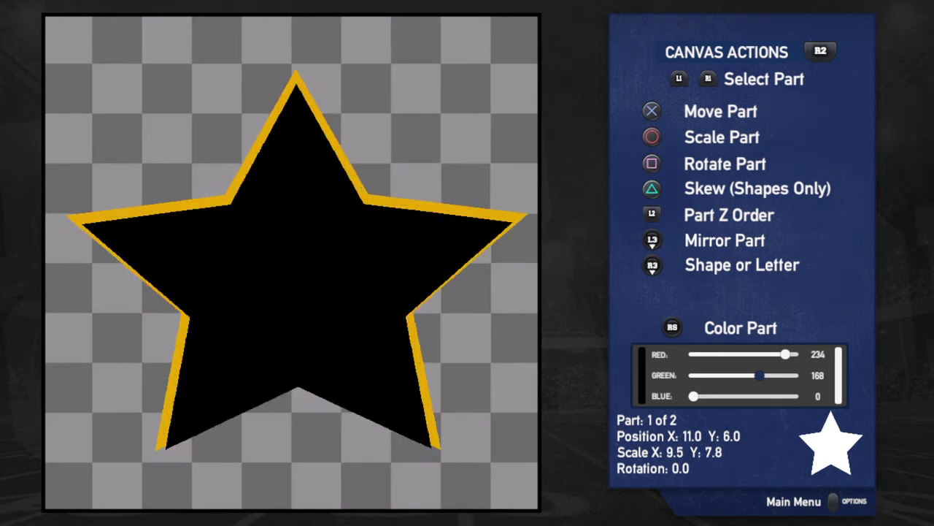
Move the gold star to X 12, Y -8 so it outlines the black star evenly
key(Down)
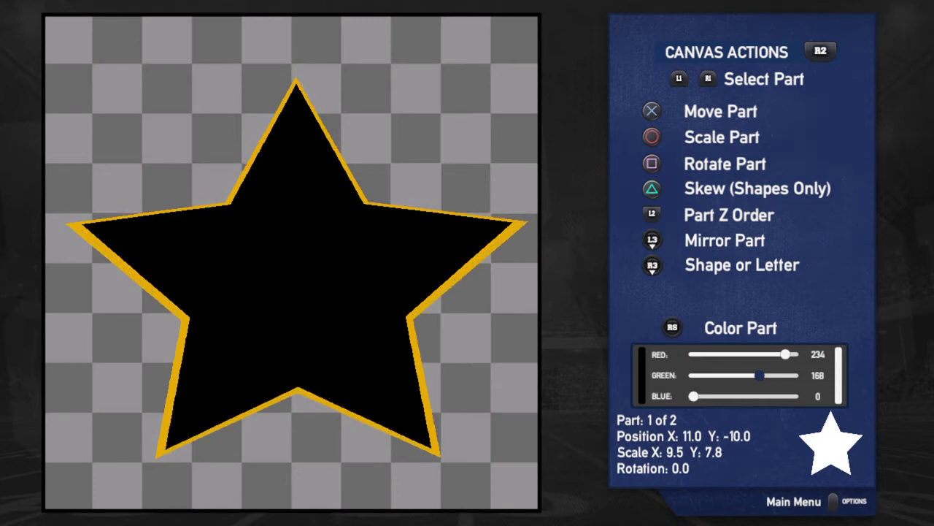
key(Right)
key(Down)
key(Up)
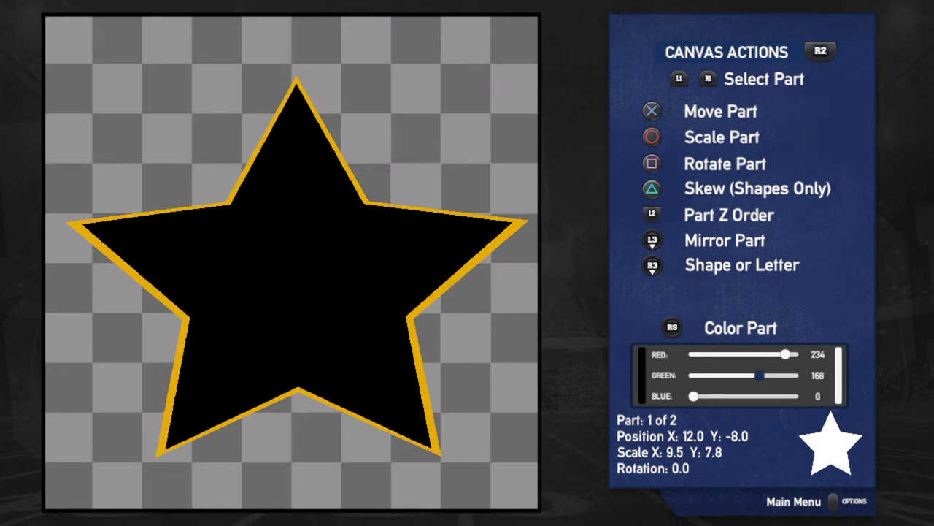
Switch the gold outline part to the lightning bolt shape and back to the star
key(R2)
key(R2)
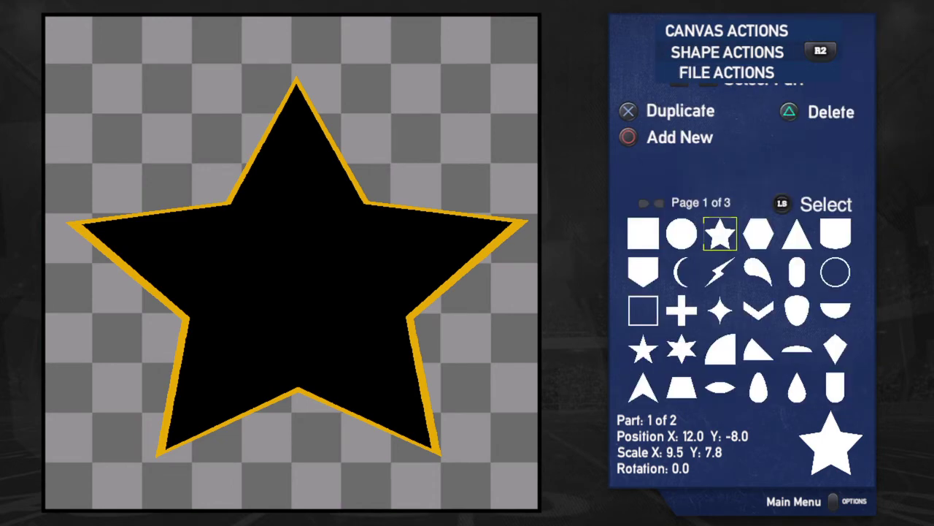
key(Down)
key(Page_Down)
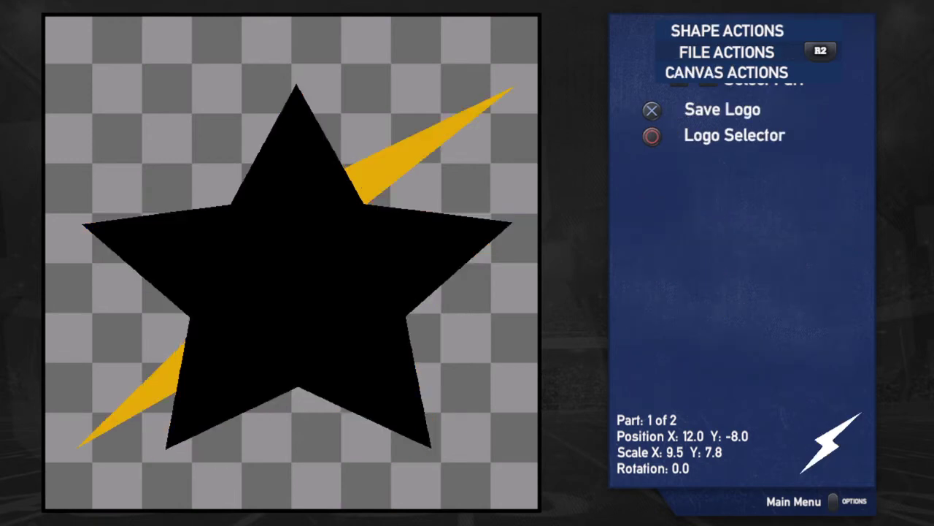
key(Page_Down)
key(Page_Up)
key(Page_Up)
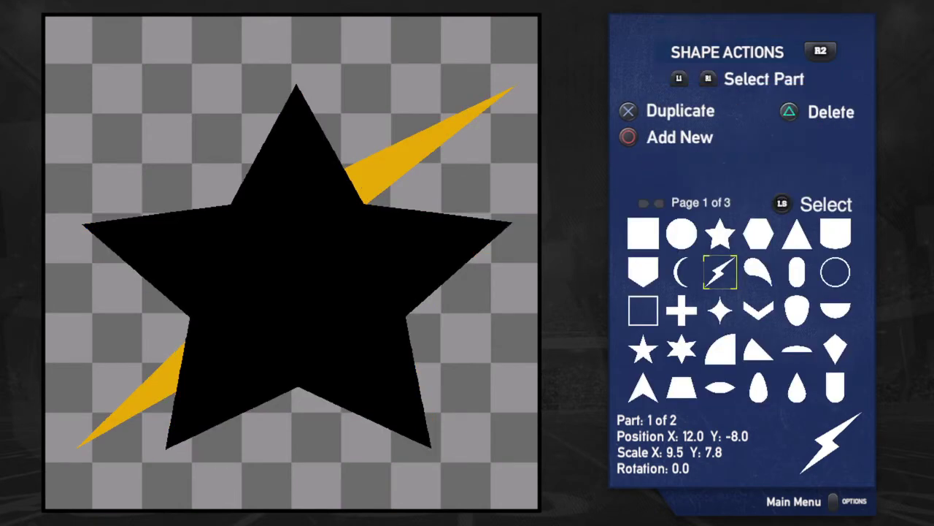
key(Up)
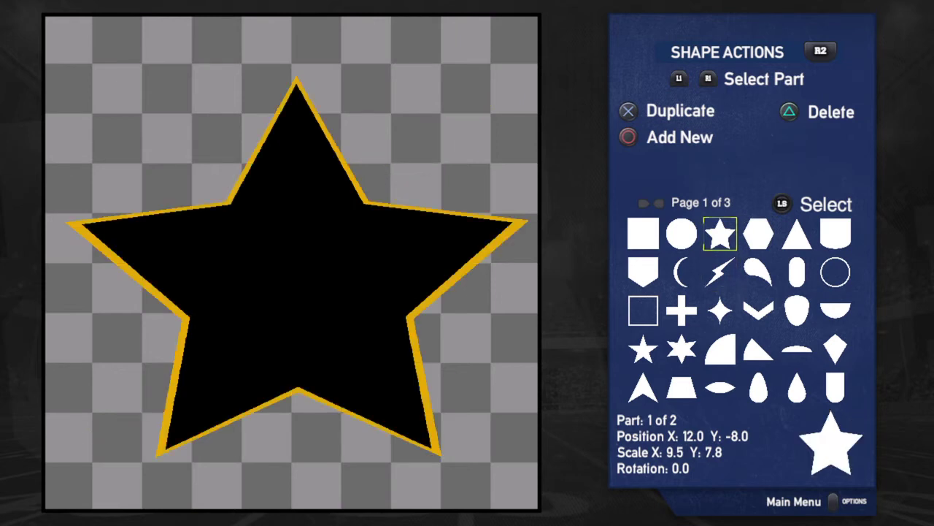
Add a new part on top of the stars and convert it from a shape to a letter
key(Escape)
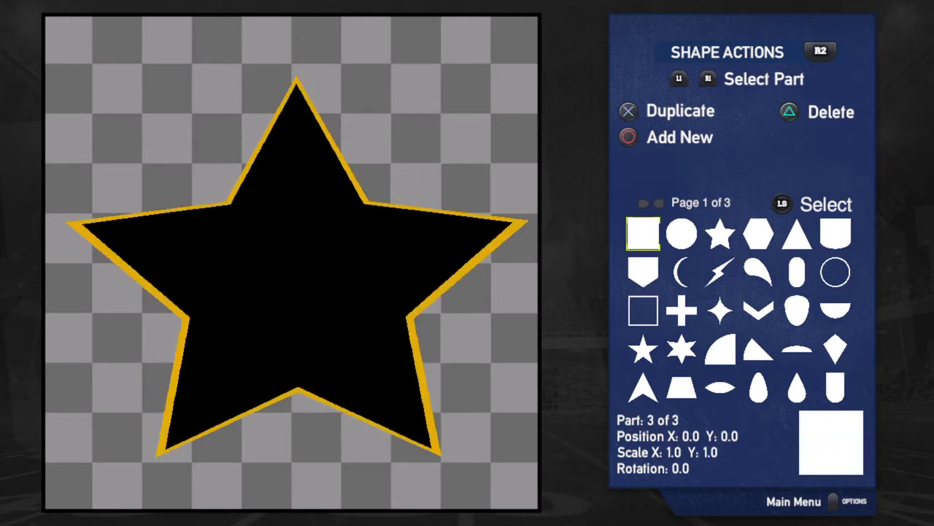
key(Page_Down)
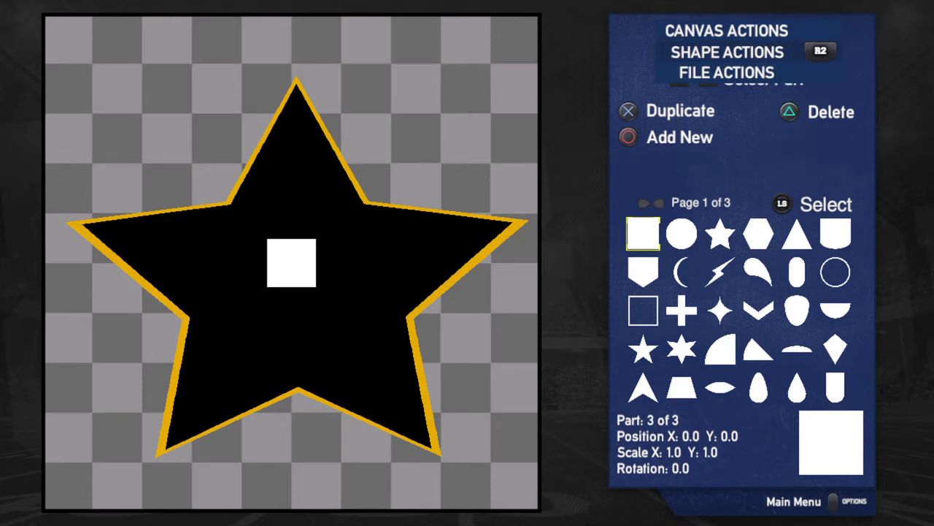
key(R2)
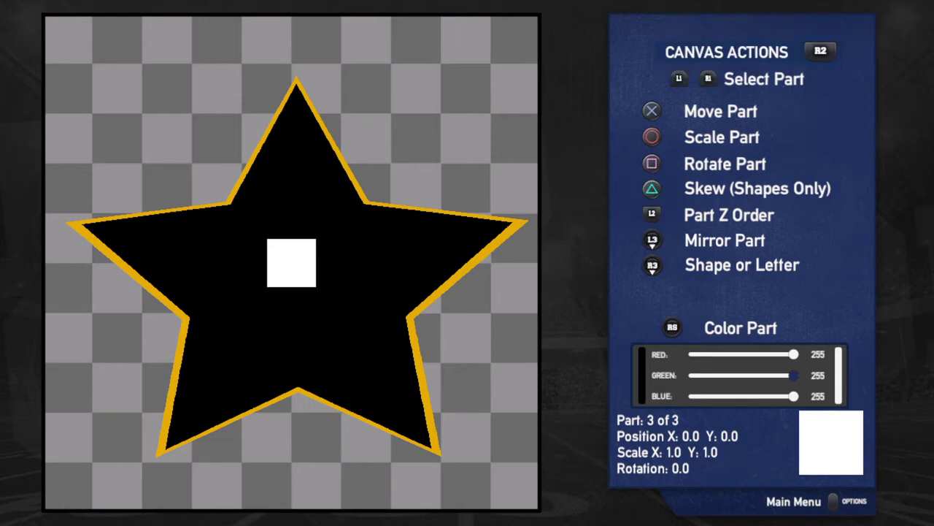
key(R3)
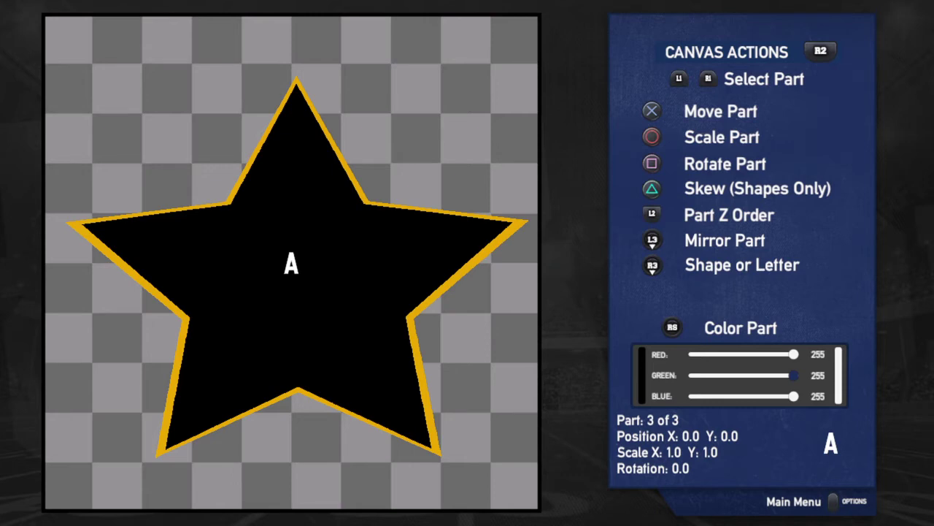
Change the new letter part to a V
key(R2)
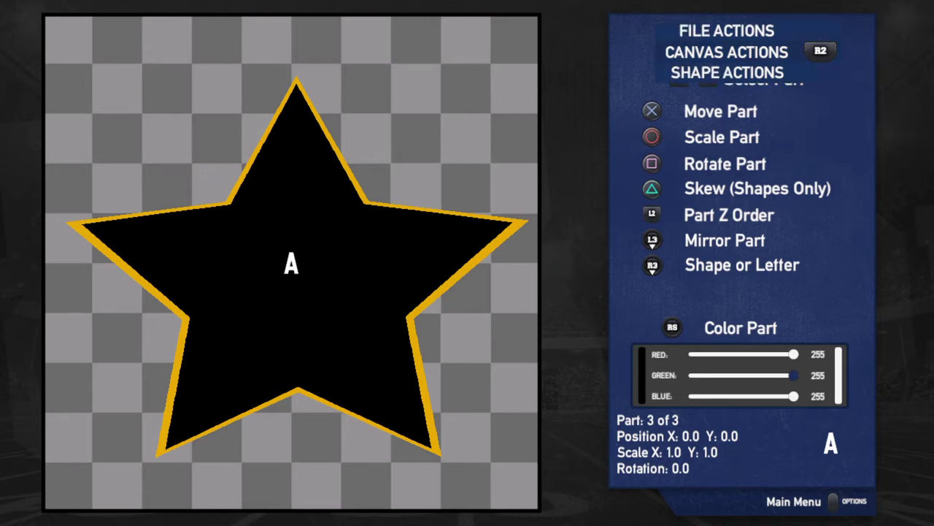
key(R2)
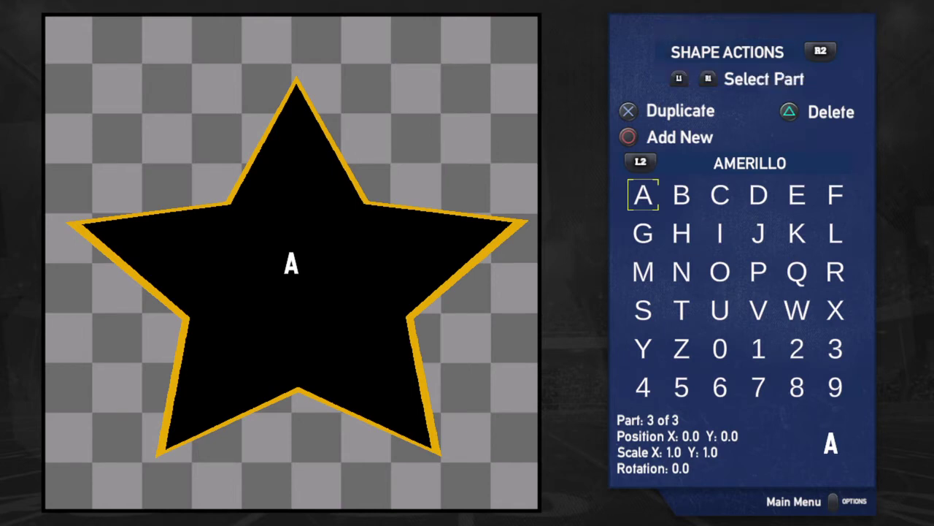
key(Down)
key(Down)
key(Down)
key(Right)
key(Right)
key(Right)
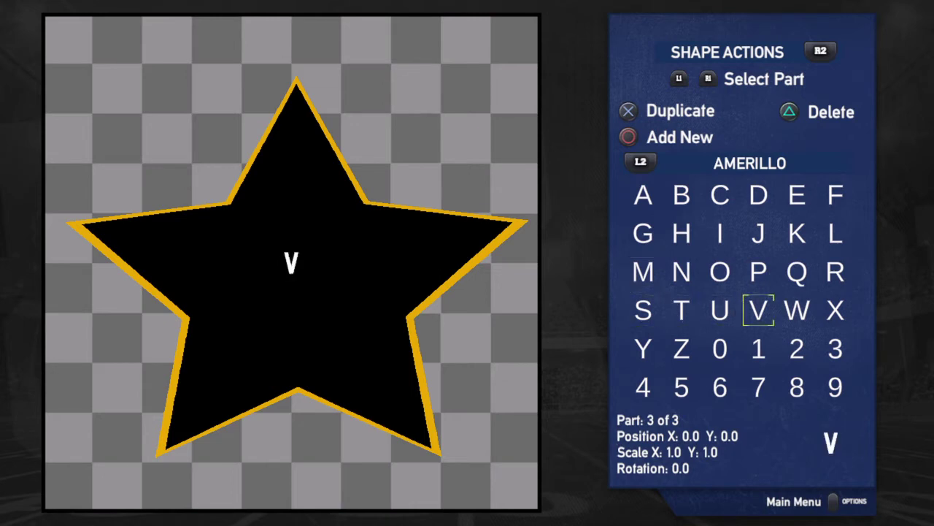
Set the letter's font to Princeton
key(L2)
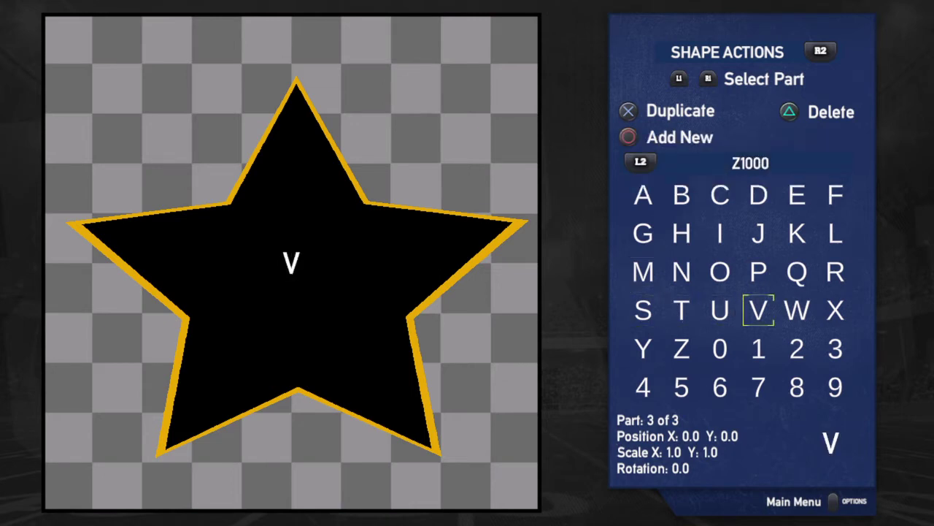
key(Page_Up)
key(Page_Up)
key(Page_Up)
key(Page_Up)
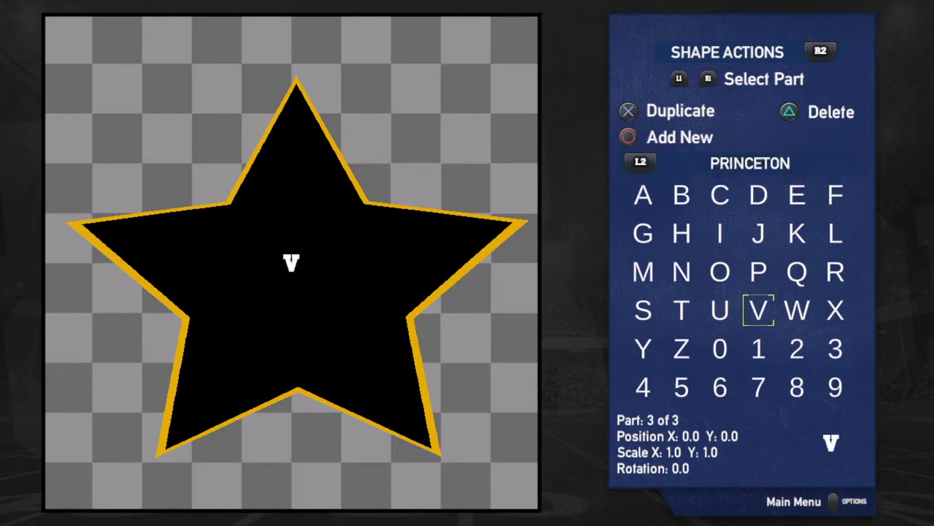
Change the letter part to a P
key(Page_Up)
key(Page_Down)
key(R2)
key(Up)
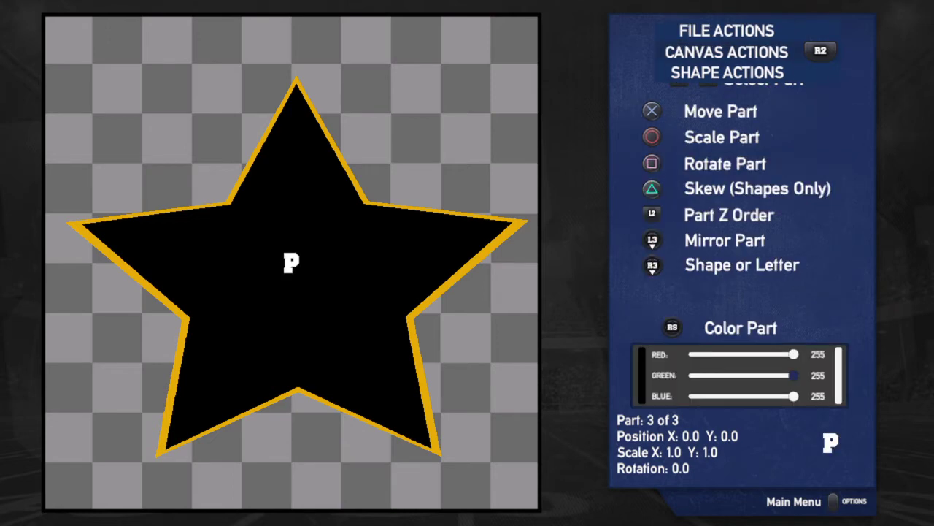
Scale the letter P up to X 2.0 and Y 2.3
key(Circle)
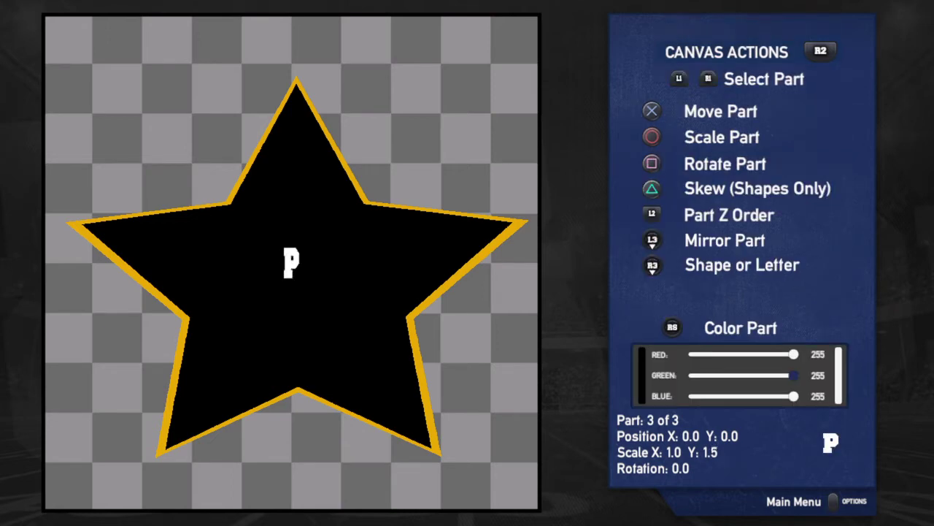
key(R2)
key(Page_Down)
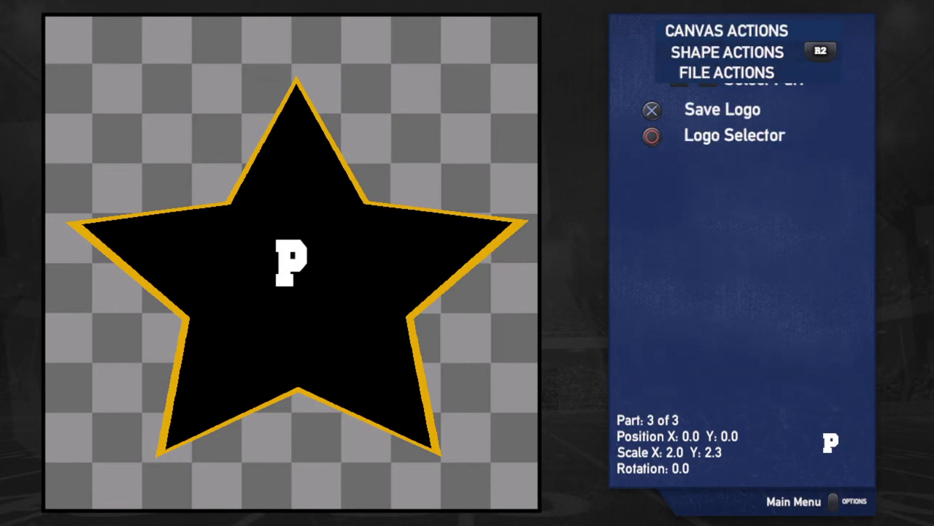
Change the letter part back to a V and return to the canvas actions
key(Page_Down)
key(Down)
key(R2)
key(Up)
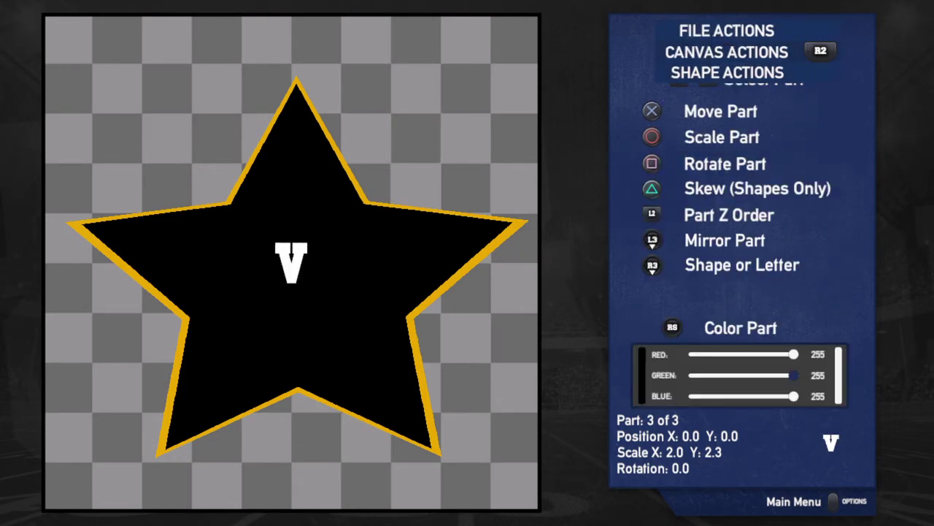
Scale the V up to X 11.8 and Y 9.0 and position it at X 16, Y -66 inside the star
key(Circle)
key(Up)
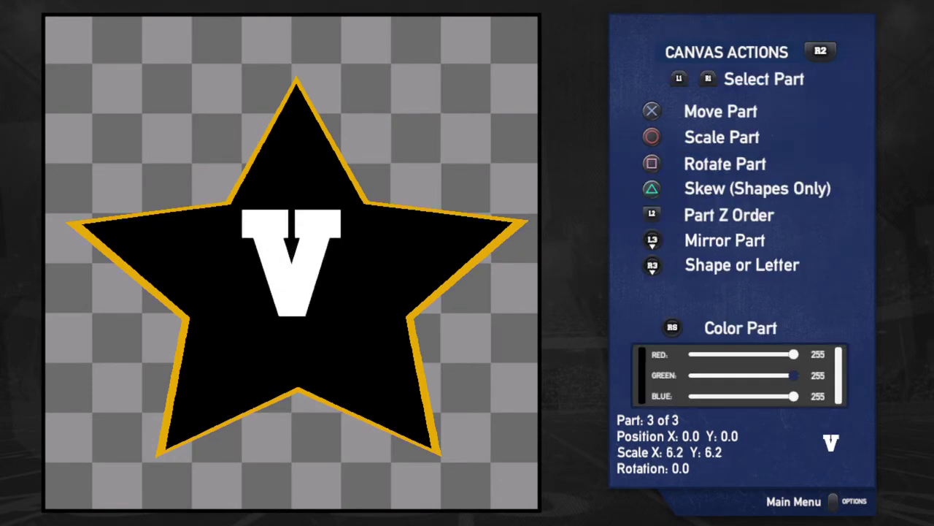
key(Up)
key(Down)
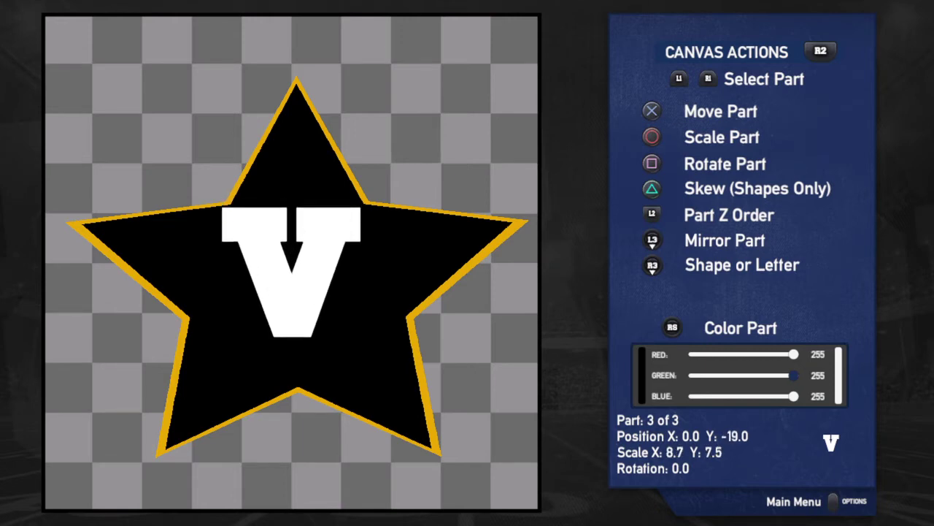
key(Right)
key(Up)
key(Right)
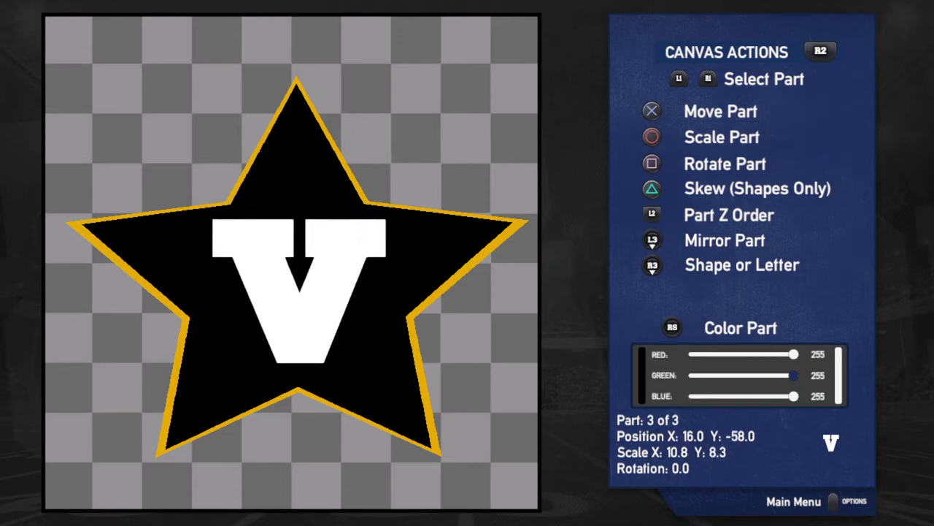
key(Down)
key(Up)
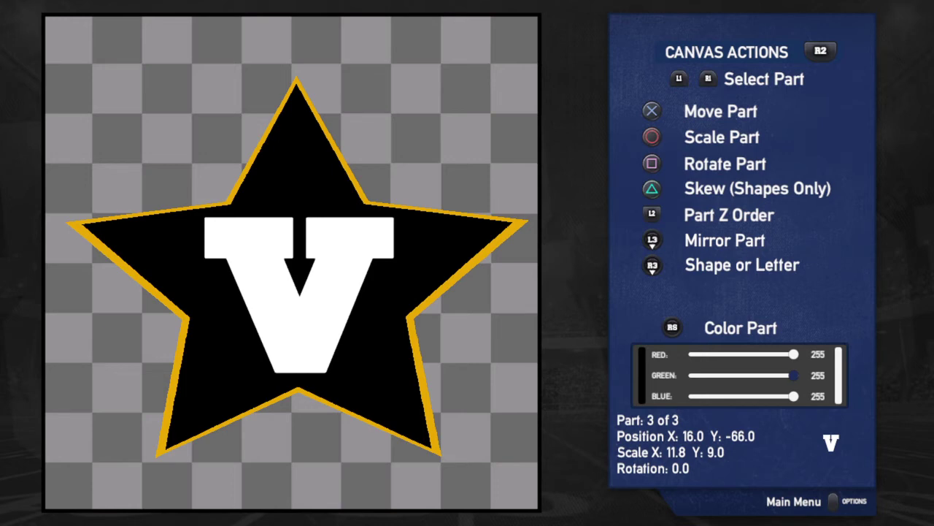
Open the logo selector and go to the star-and-V logo, #10
key(Tab)
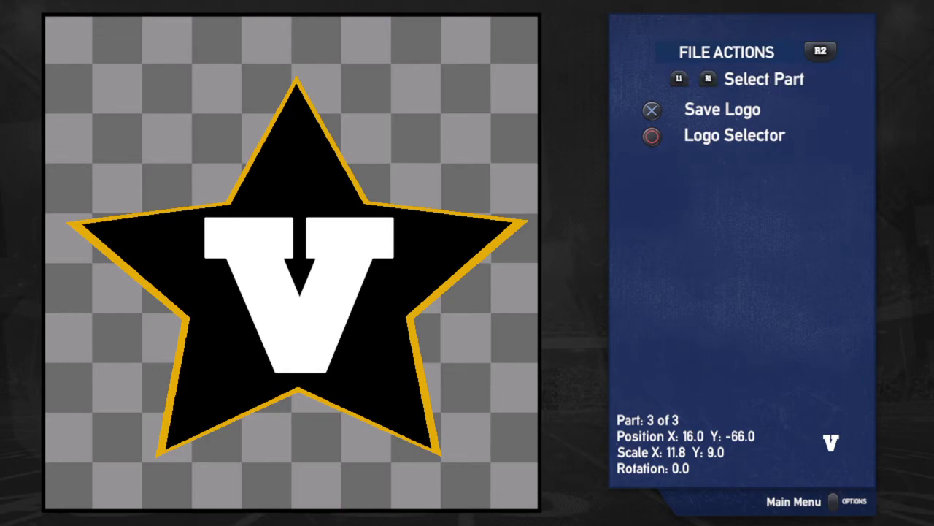
key(Escape)
key(Right)
key(Right)
key(Right)
key(Right)
key(Right)
key(Right)
key(Right)
key(Right)
key(Right)
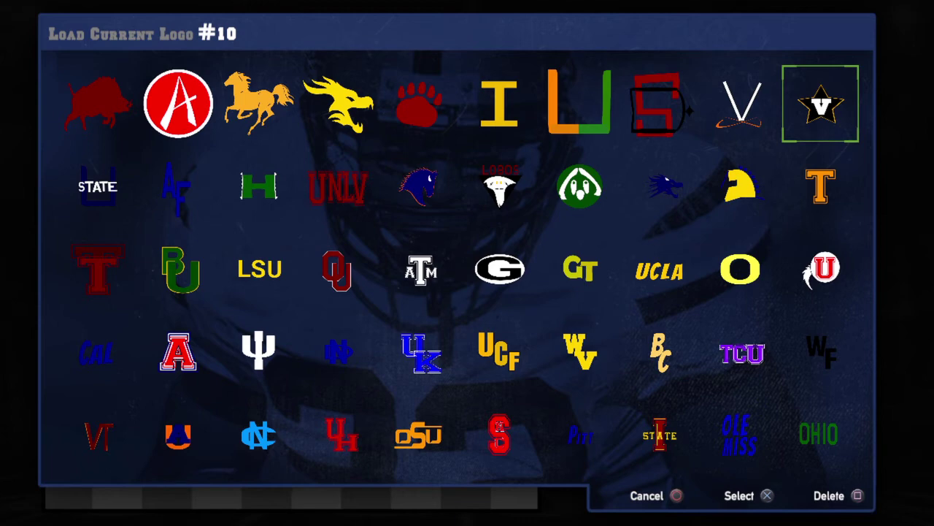
Load logo #30, the red U with a circle and feather
key(Left)
key(Down)
key(Down)
key(Right)
key(Return)
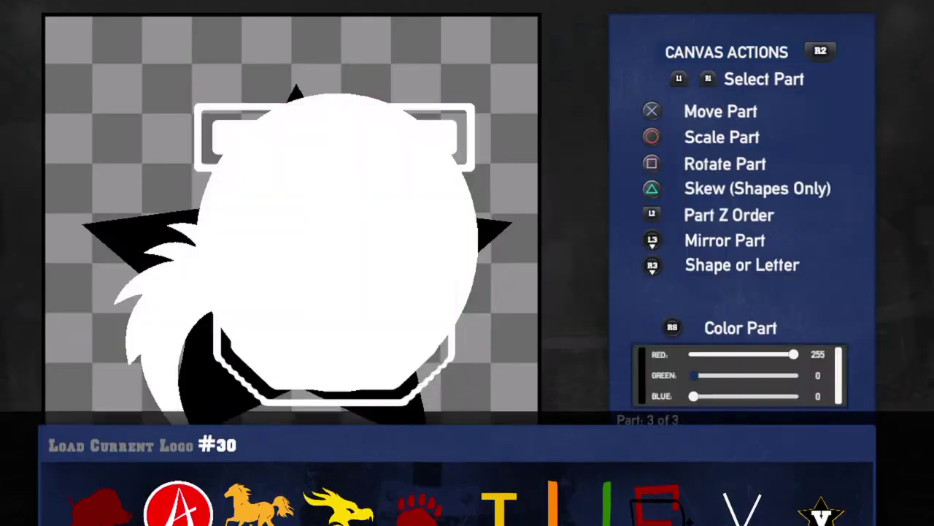
Delete the U, circle, feather and star parts to empty the canvas
key(R2)
key(Up)
key(Up)
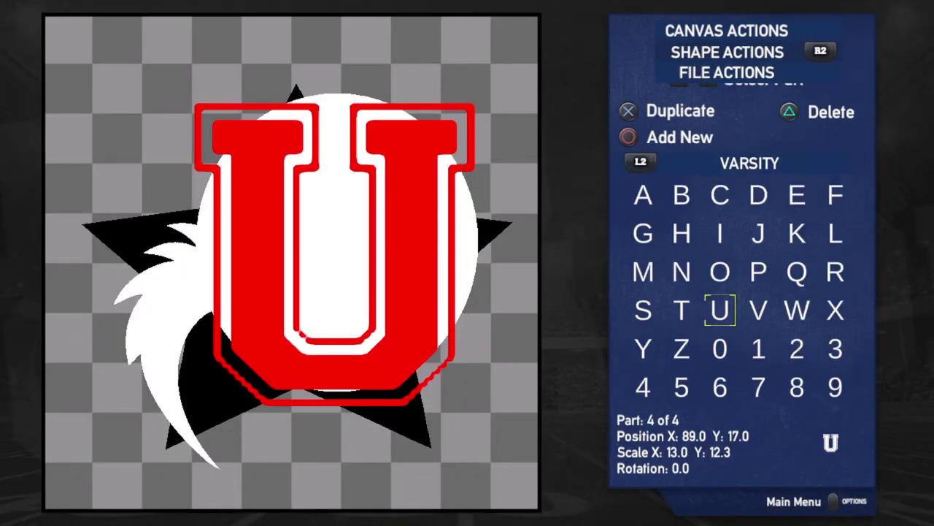
key(Delete)
key(Delete)
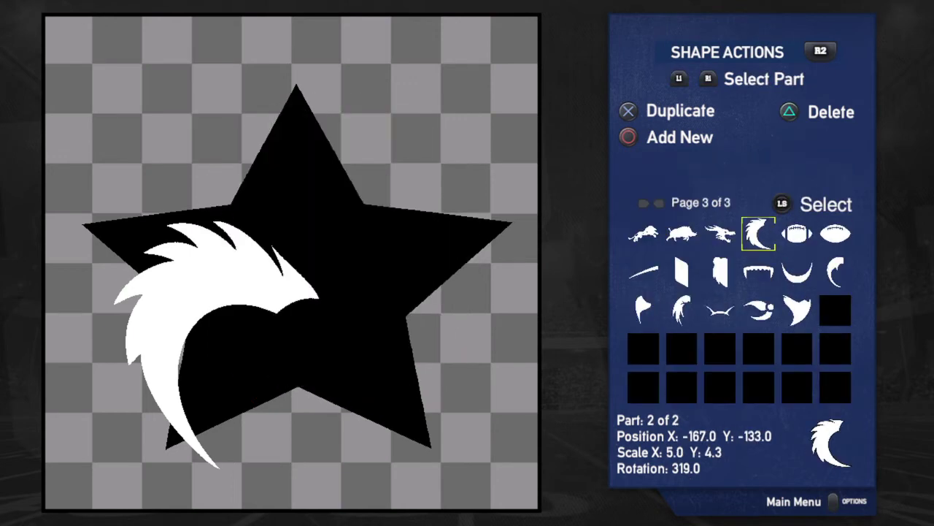
key(Delete)
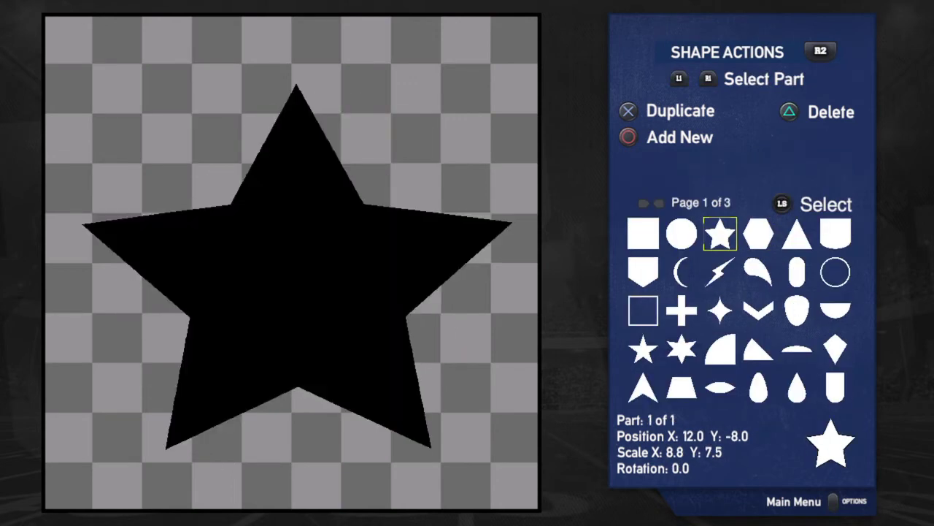
key(Delete)
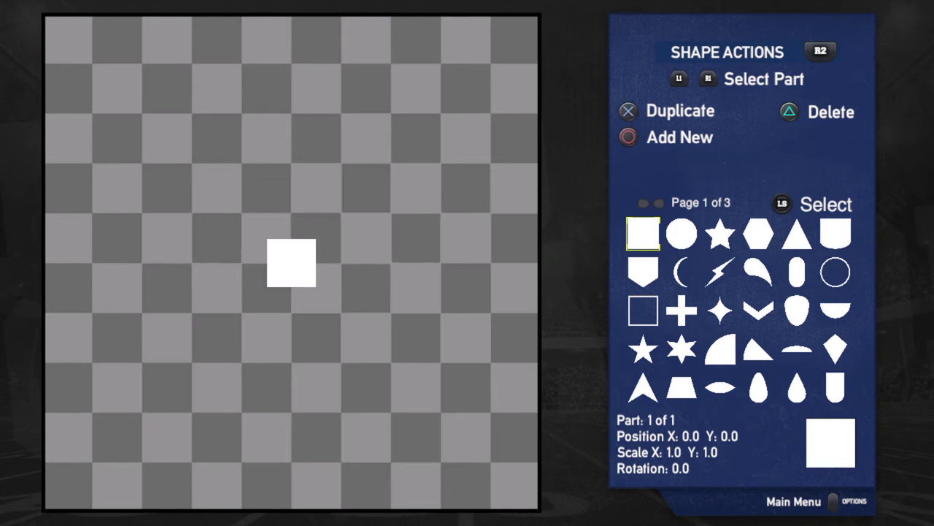
Change the default square part to a solid circle and return to the canvas actions
key(Right)
key(Page_Up)
key(Right)
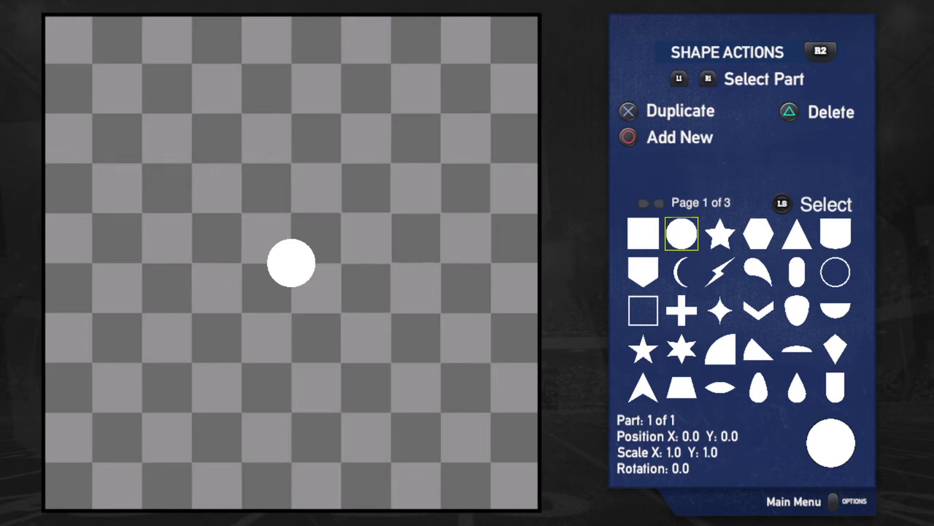
key(Up)
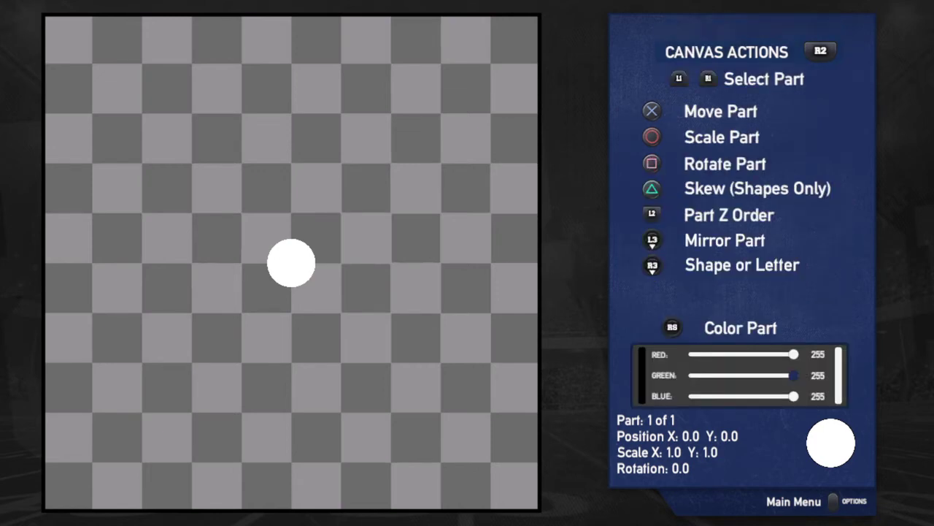
Scale the white circle up to X 5.7 and Y 6.5
key(Right)
key(Right)
key(Up)
key(Up)
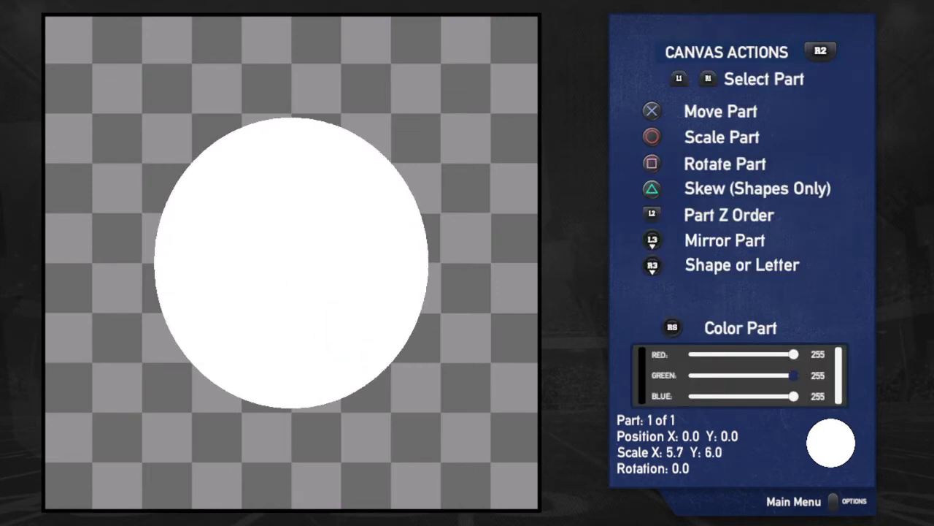
key(Down)
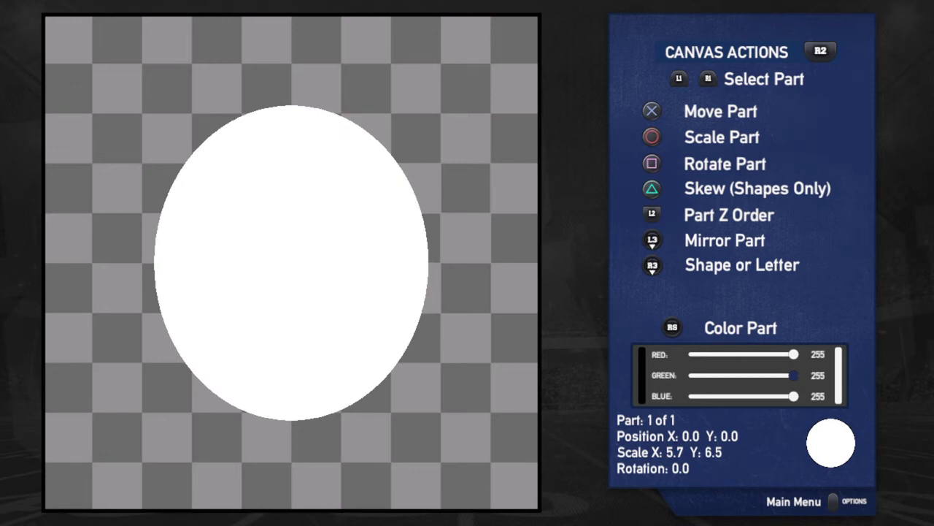
Move the white circle to about X 160, Y 29
key(Right)
key(Up)
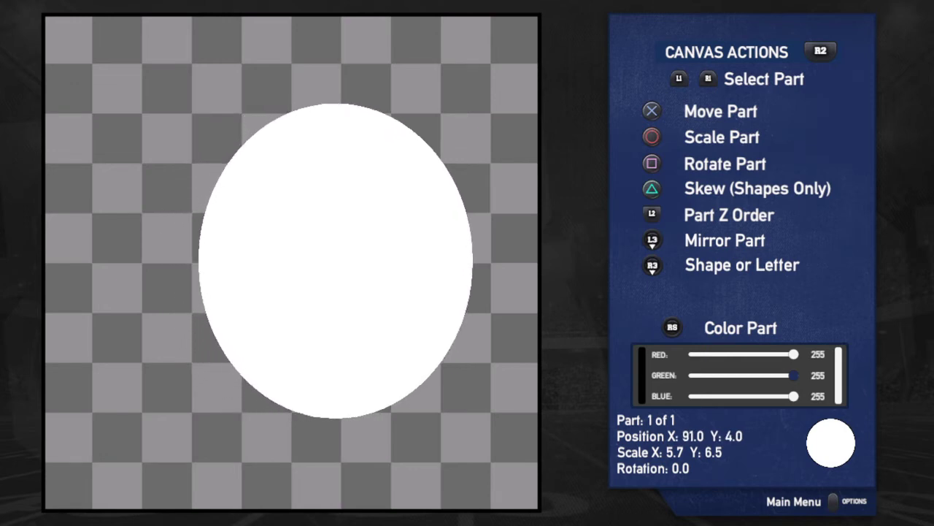
key(Up)
key(Right)
key(Down)
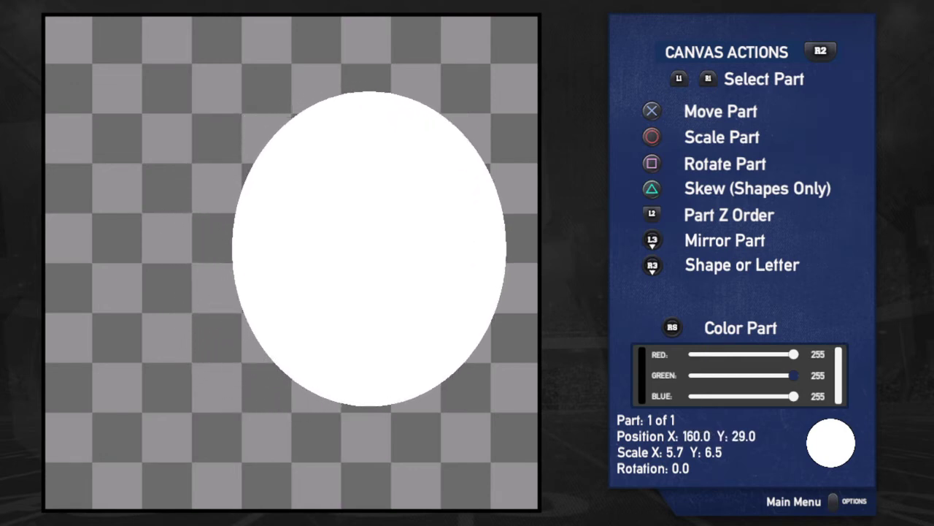
Widen the white circle to X scale 6.2 and shift it to X 152, Y 21
key(Right)
key(Left)
key(Right)
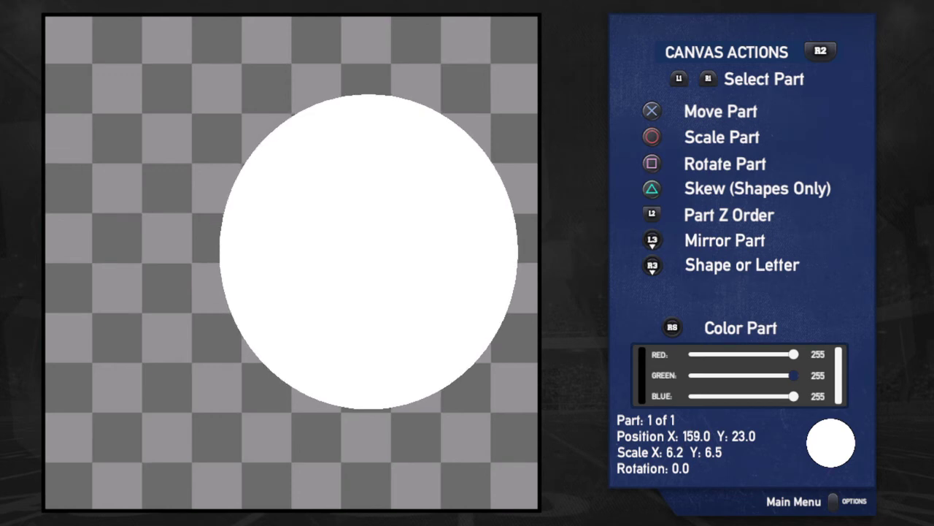
key(Down)
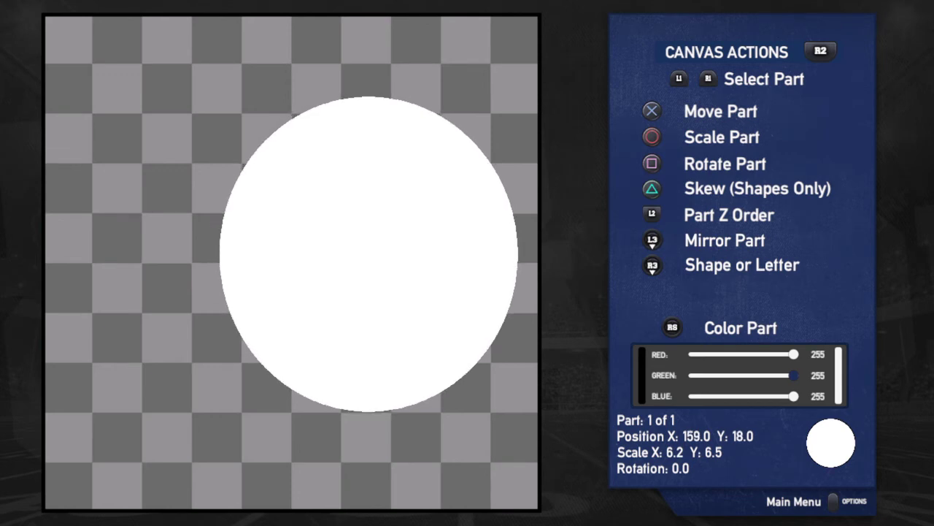
key(Left)
key(Up)
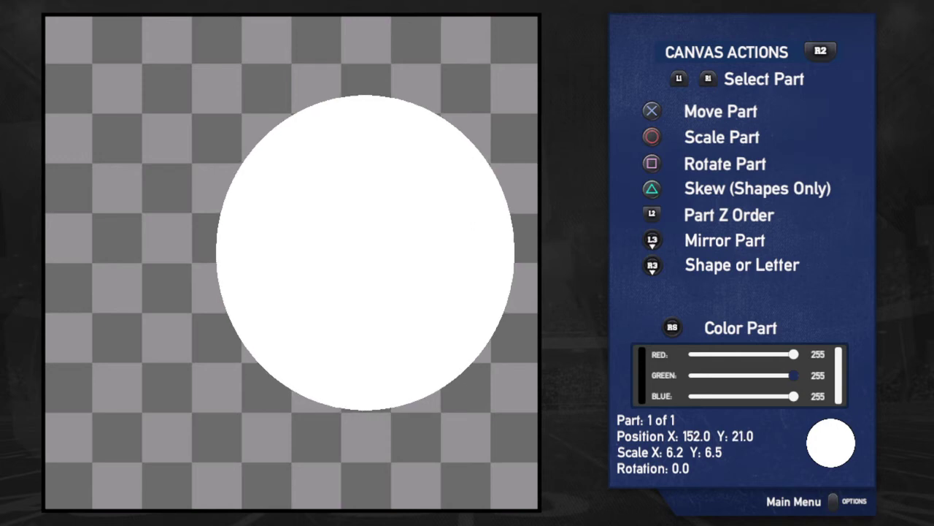
Add a second part to the logo and set its shape to the circle outline
key(R2)
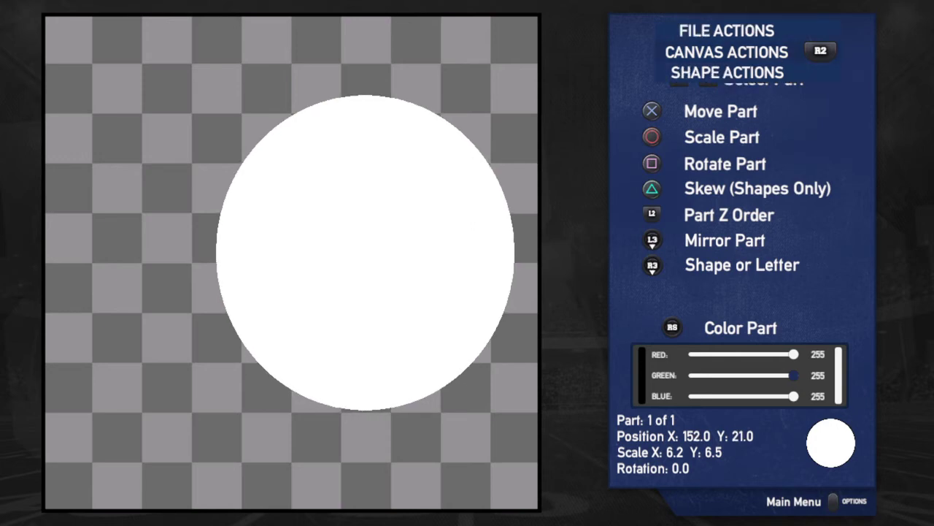
key(Down)
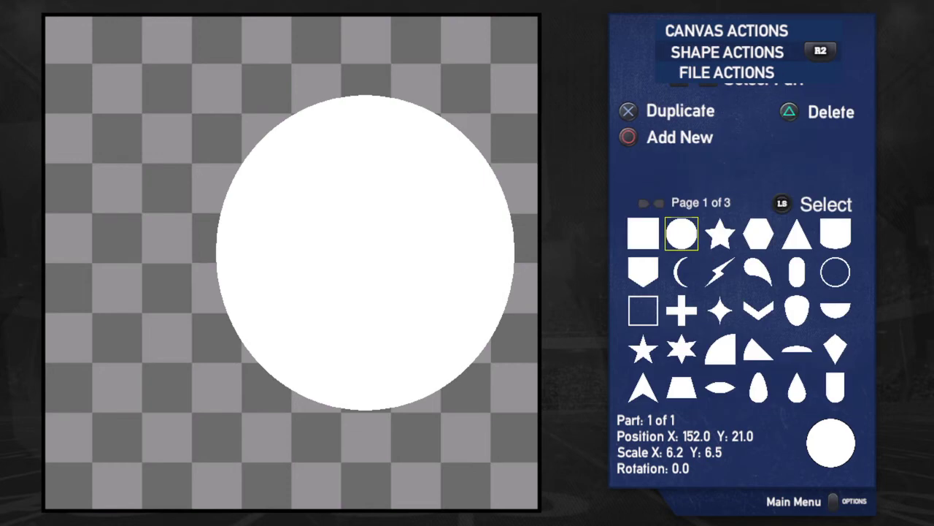
key(Down)
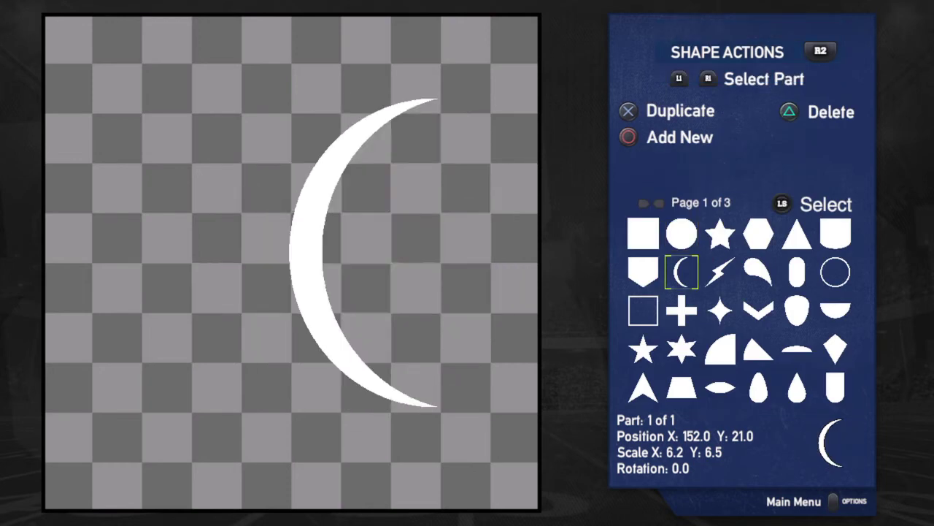
key(Up)
key(Circle)
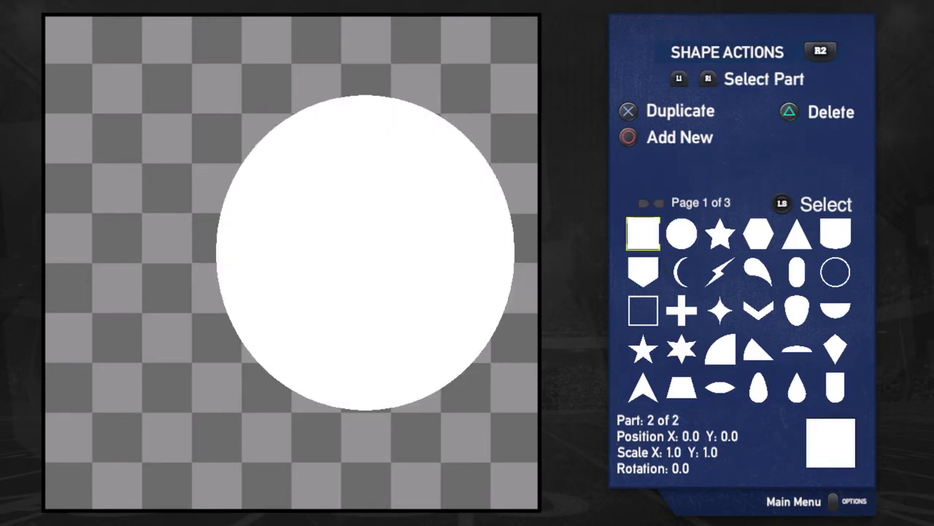
key(Right)
key(Right)
key(Right)
key(Right)
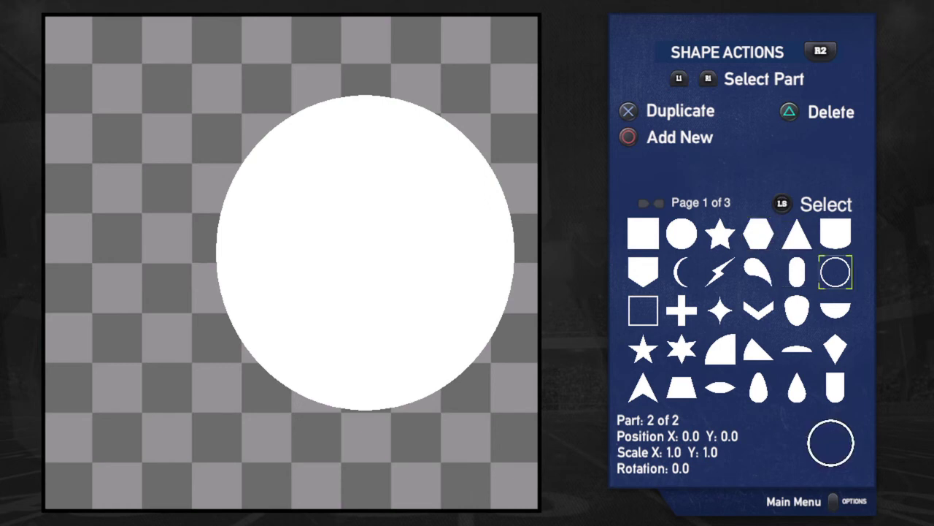
Color the circle outline red with Red 237, Green 0 and Blue 0
key(R2)
key(Up)
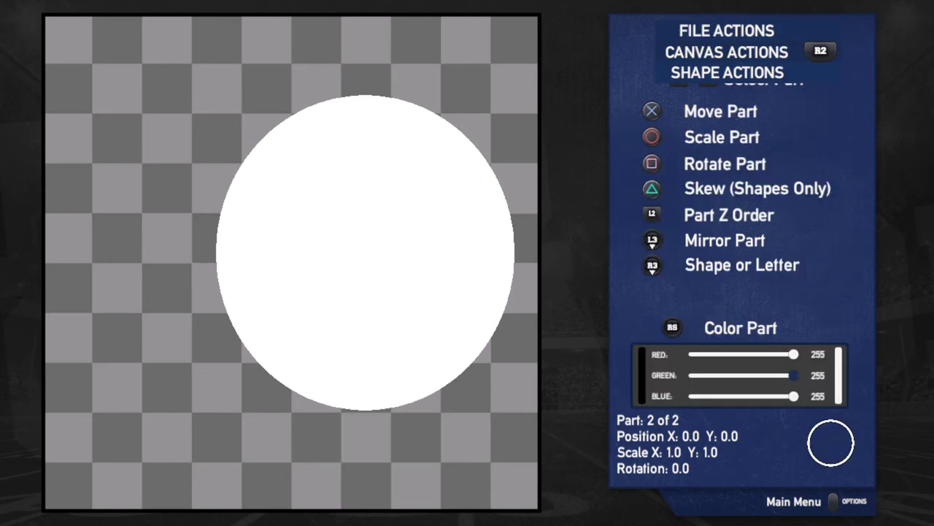
key(Left)
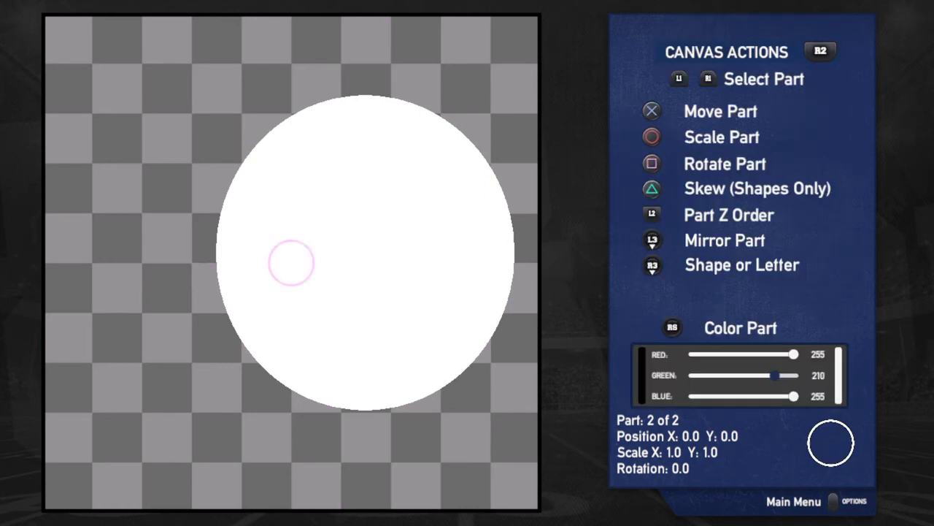
key(Left)
key(Up)
key(Down)
key(Down)
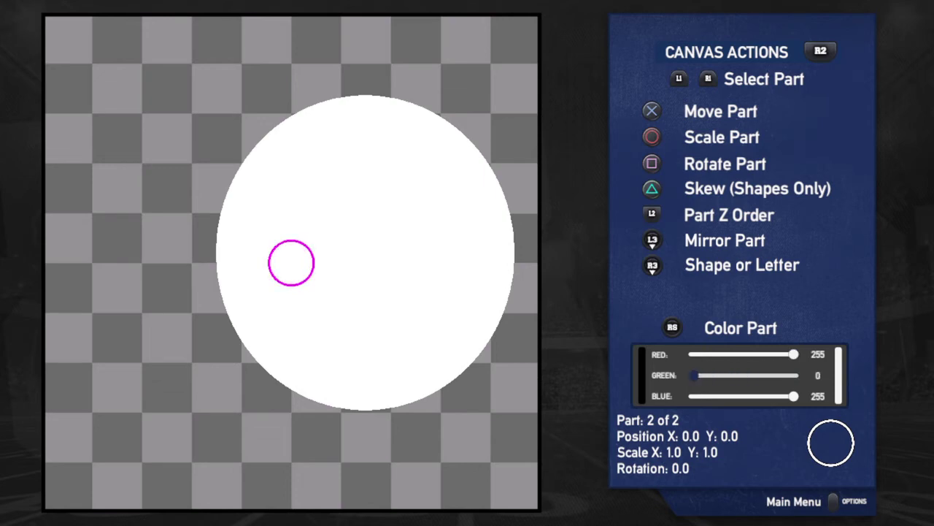
key(Left)
key(Left)
key(Up)
key(Up)
key(Left)
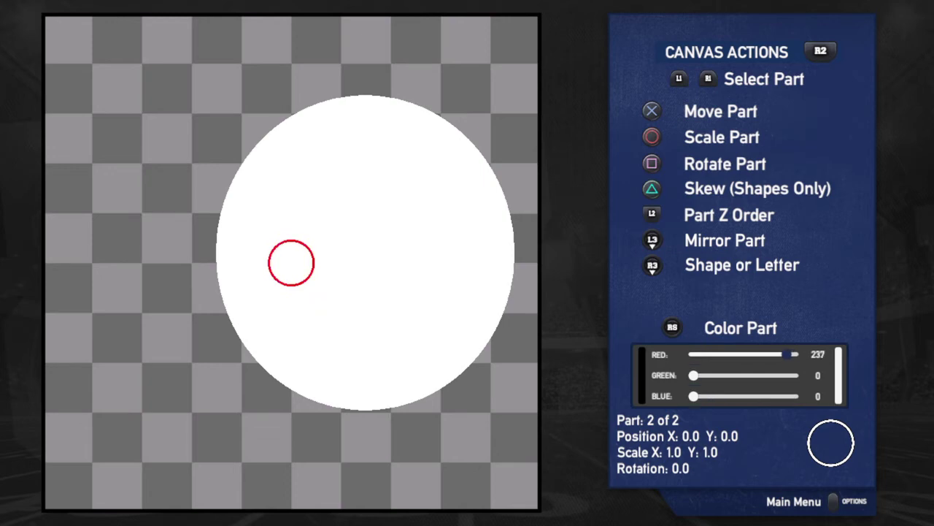
Scale the red ring to X 6.2 and Y 6.6 and position it at X 150, Y 19 just inside the white circle's edge
key(Right)
key(Up)
key(Right)
key(Right)
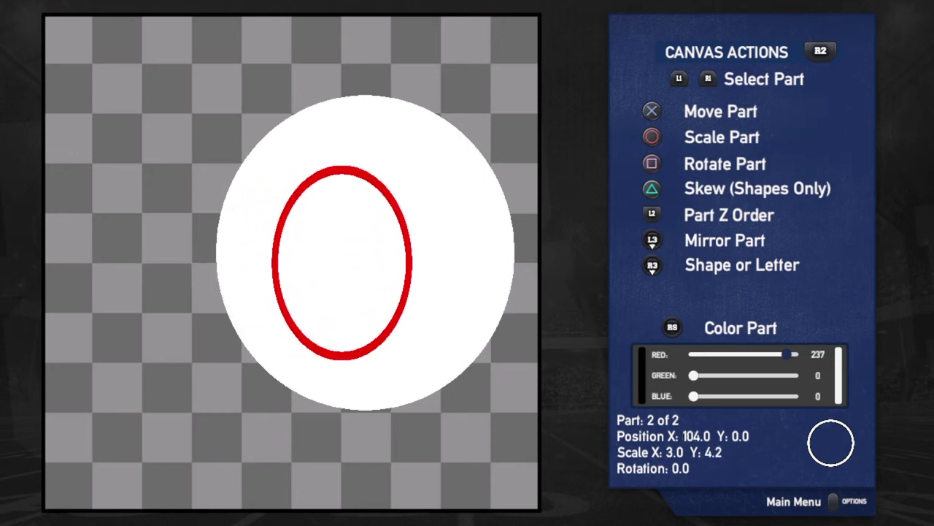
key(Up)
key(Right)
key(Up)
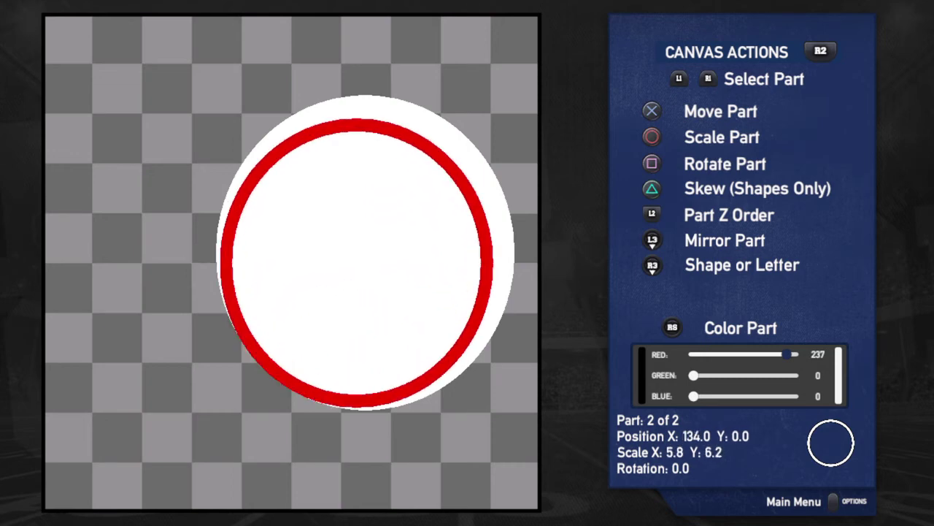
key(Right)
key(Up)
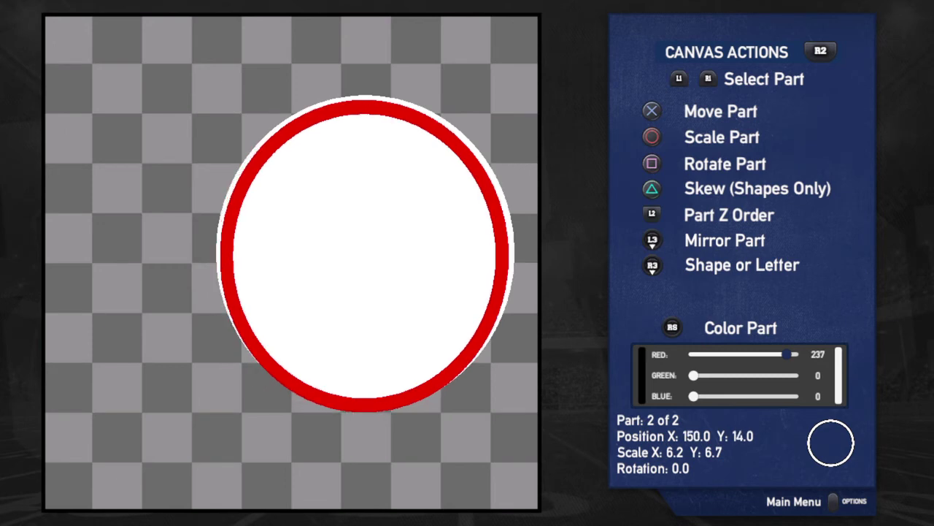
key(Up)
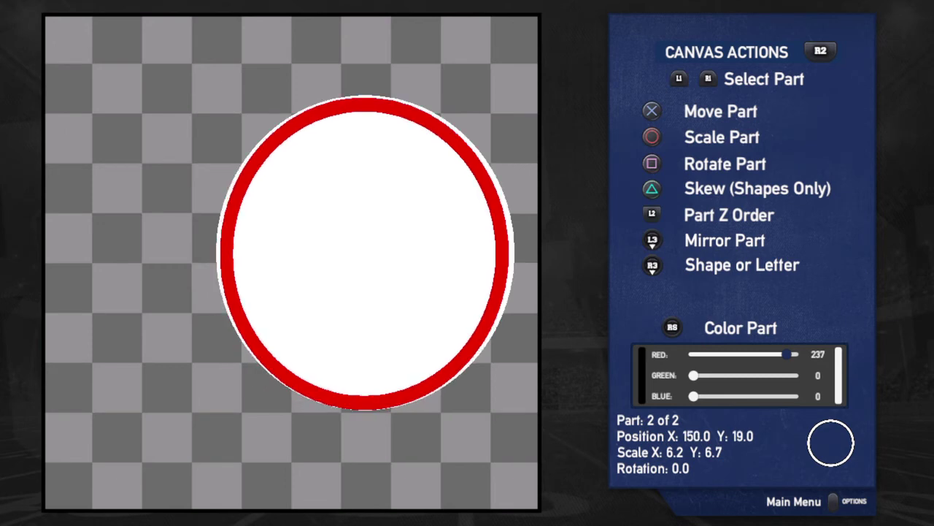
key(Down)
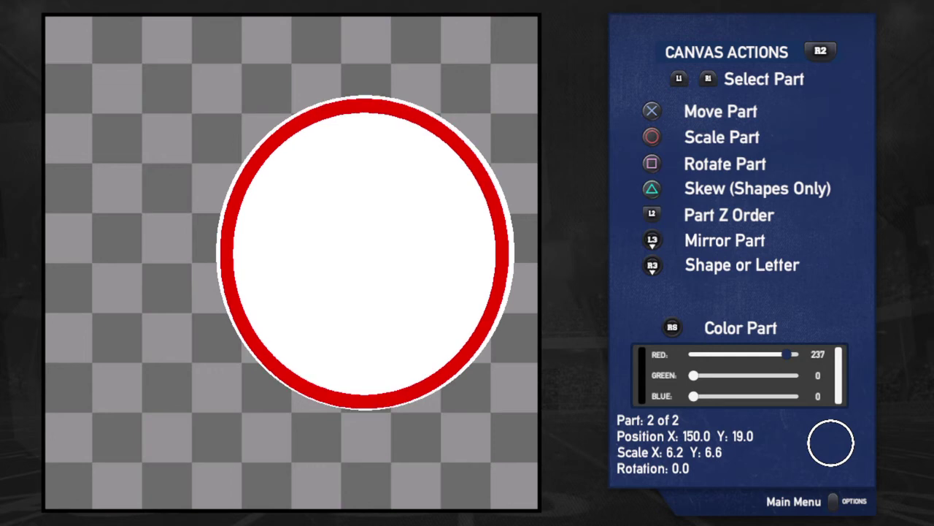
Reduce the red ring's Y scale to 6.5 and center it in the white circle at X 153, Y 19.8
key(Right)
key(Up)
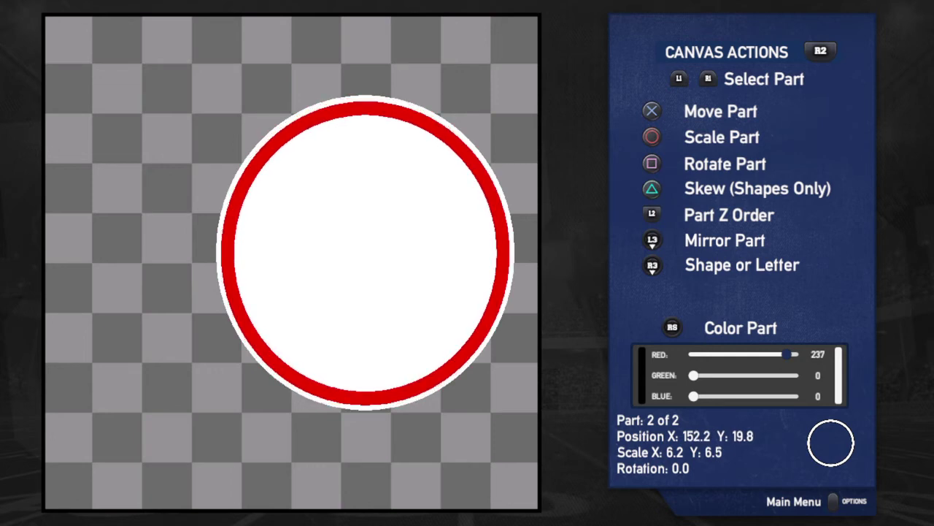
key(Right)
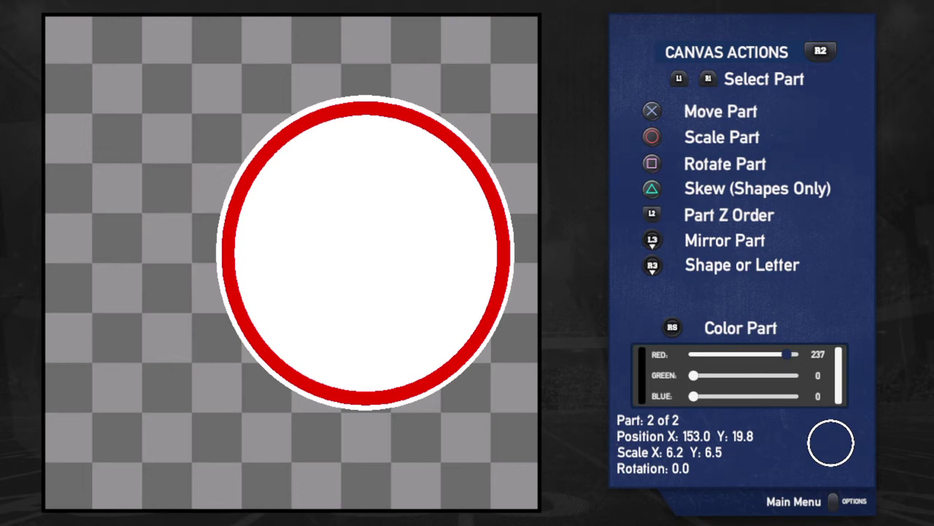
Add a third part to the logo and set it to the letter U
key(R2)
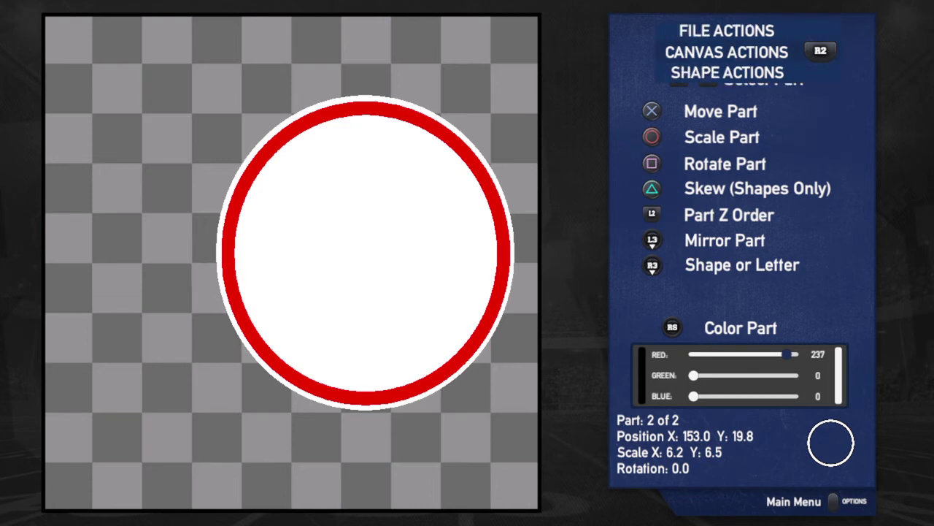
key(Up)
key(Up)
key(Down)
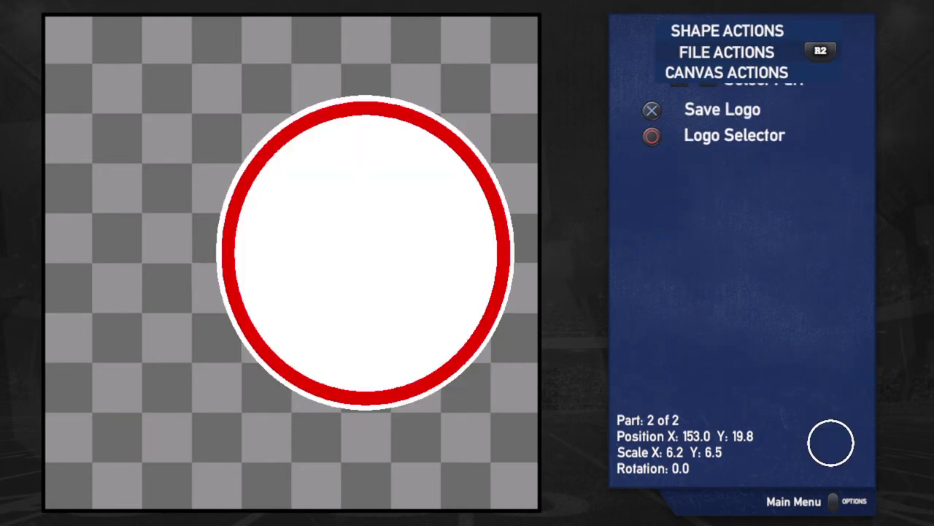
key(Down)
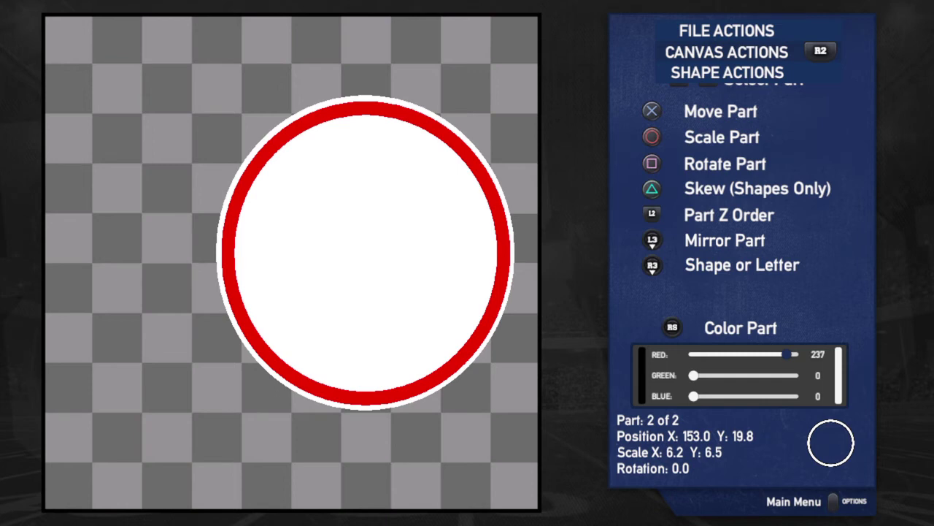
key(Down)
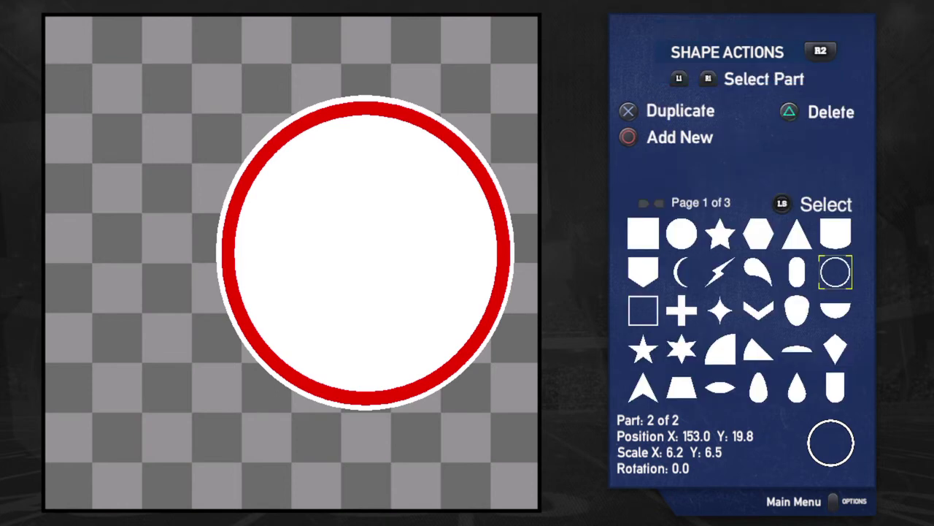
key(Escape)
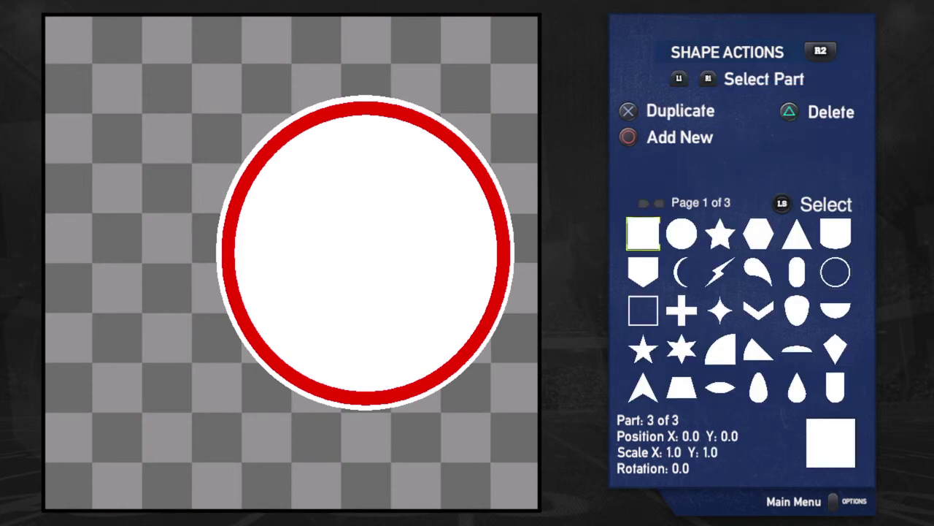
key(Tab)
key(Up)
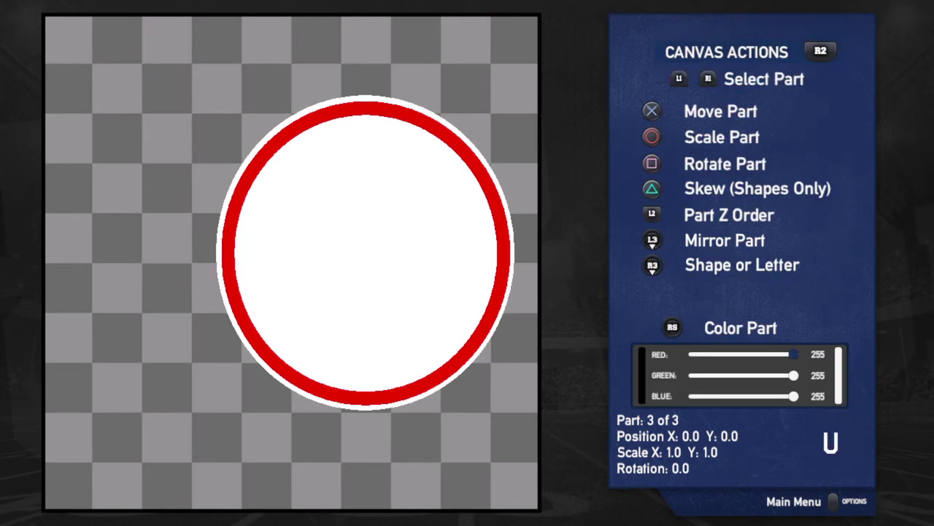
Color the letter U red with Red 228, Green 0 and Blue 0
key(Tab)
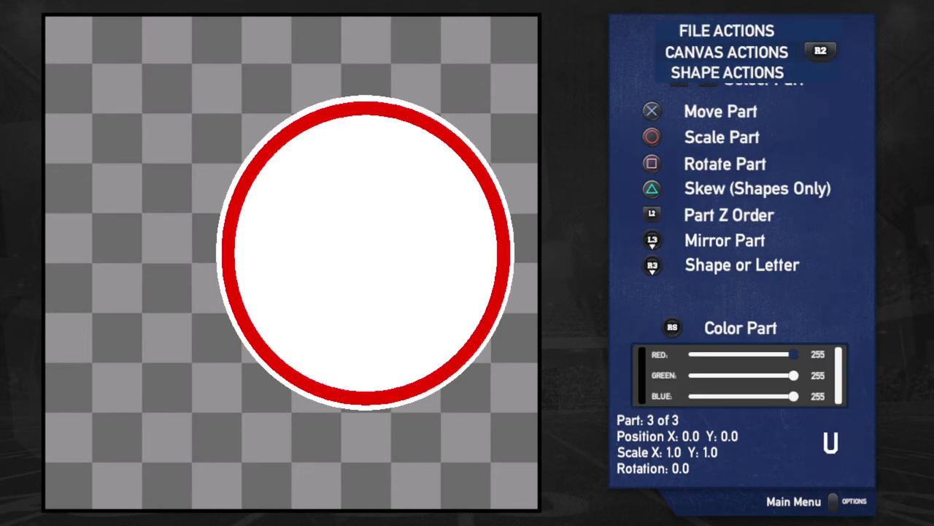
key(Left)
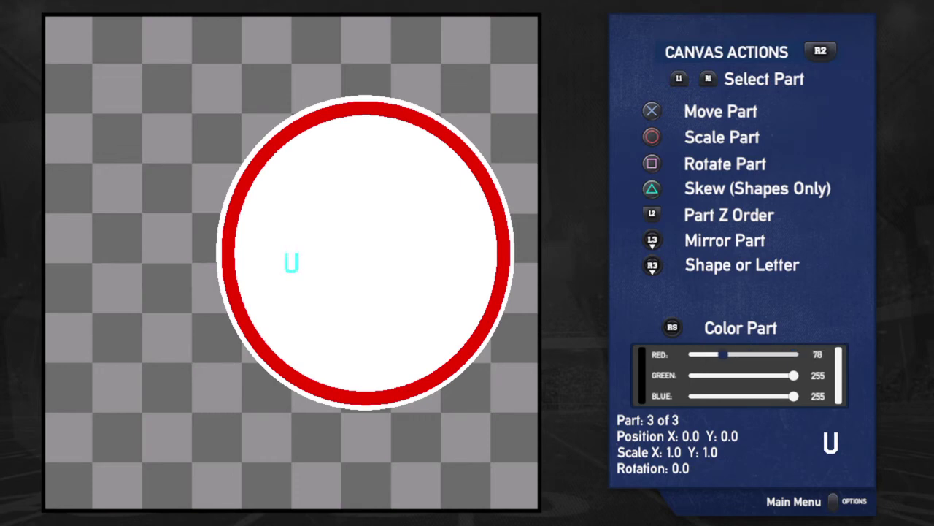
key(Down)
key(Left)
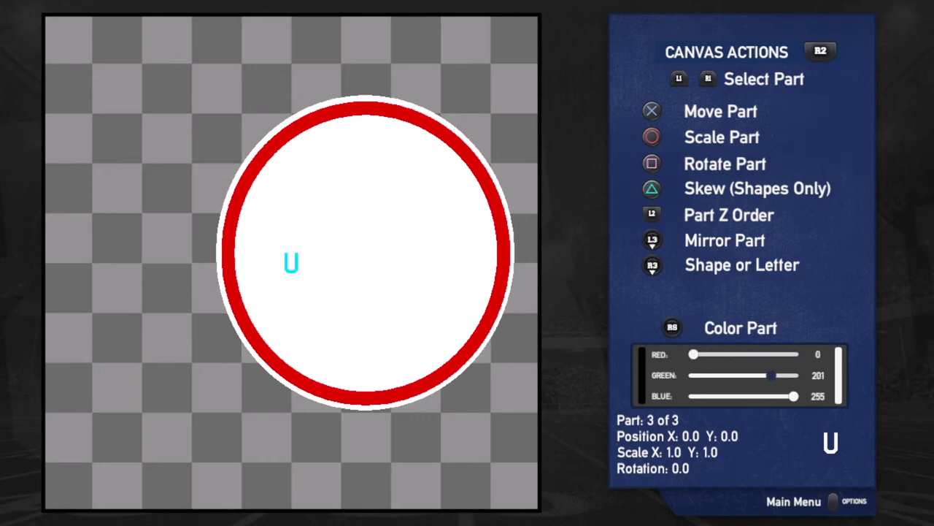
key(Down)
key(Left)
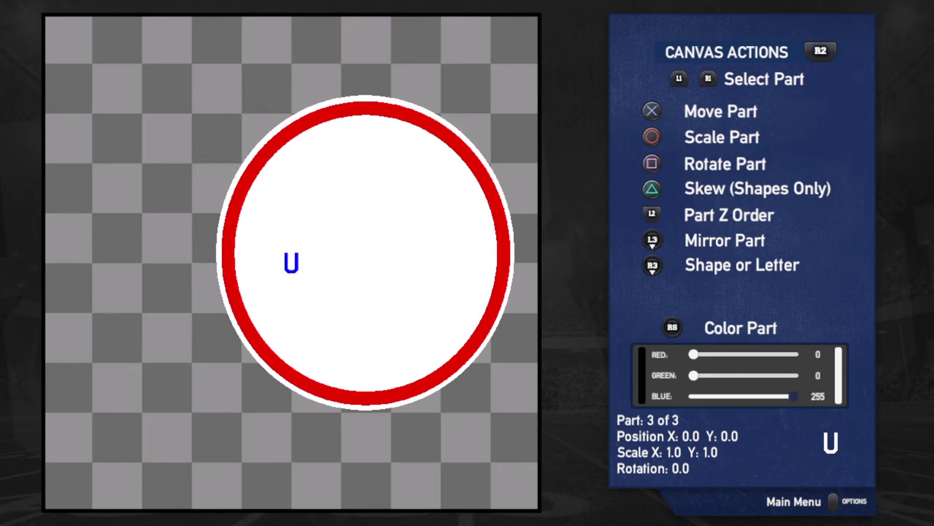
key(Left)
key(Up)
key(Up)
key(Right)
key(Right)
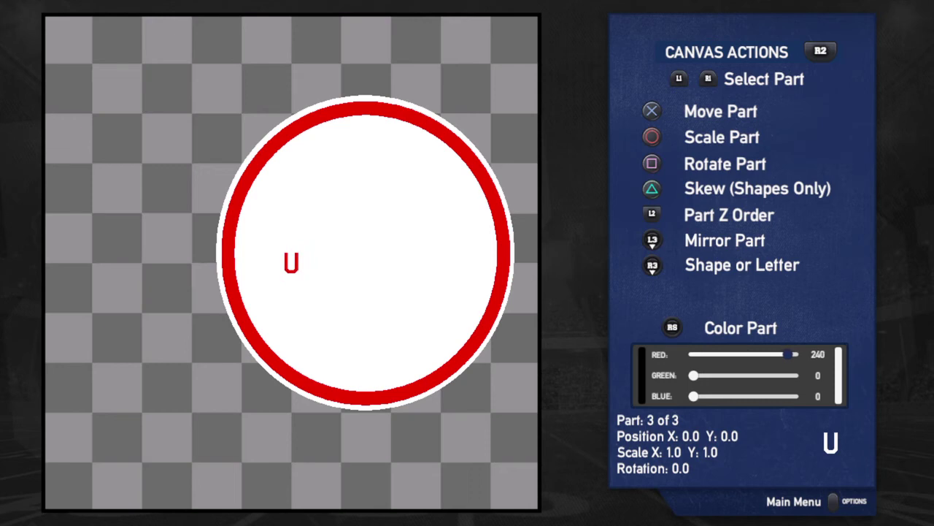
key(Left)
Change the letter U's font to VARSITY
key(R2)
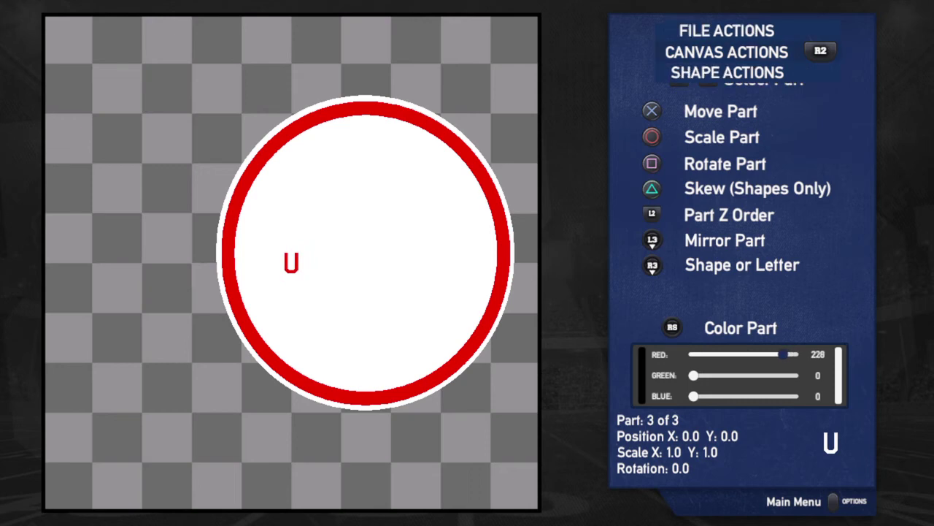
key(Tab)
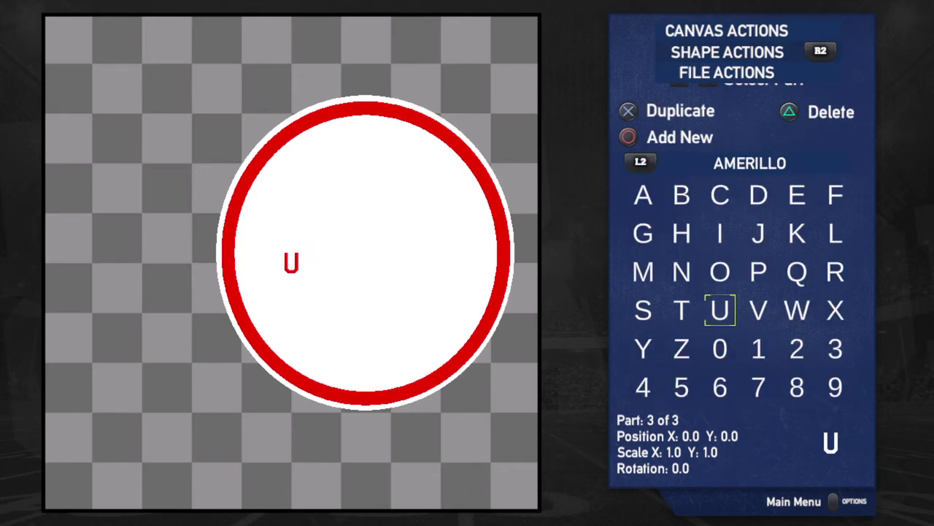
key(L2)
key(Up)
key(Up)
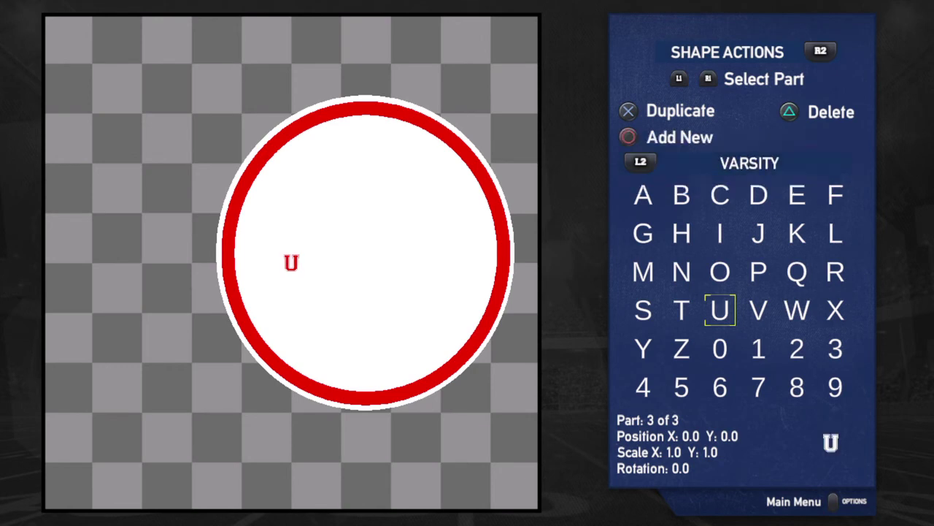
Enlarge the U to scale X 10.0 and Y 9.8 and move it to X 127, Y -53 inside the ring
key(Tab)
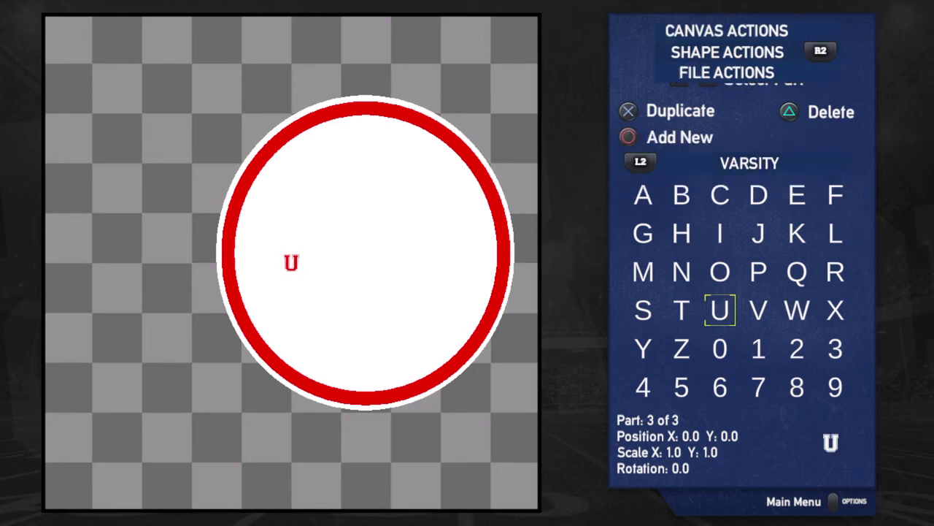
key(Up)
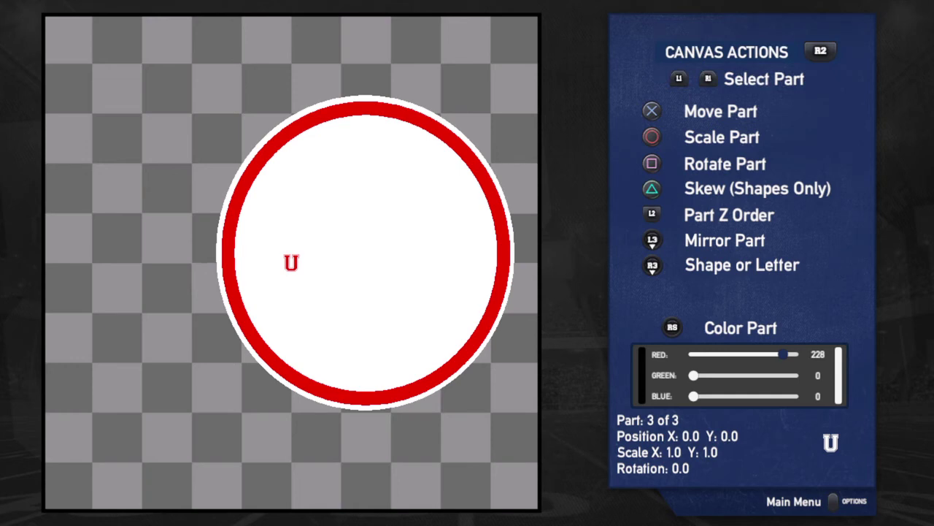
key(Up)
key(Right)
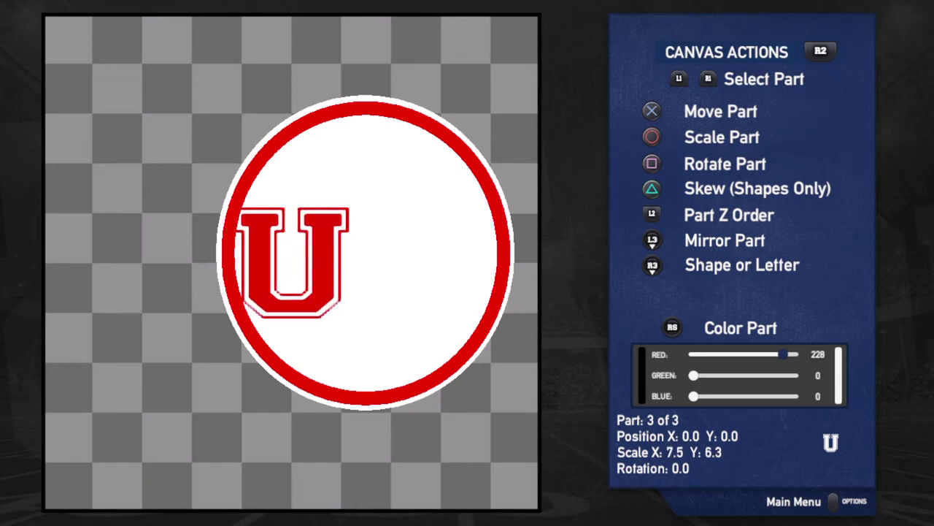
key(Right)
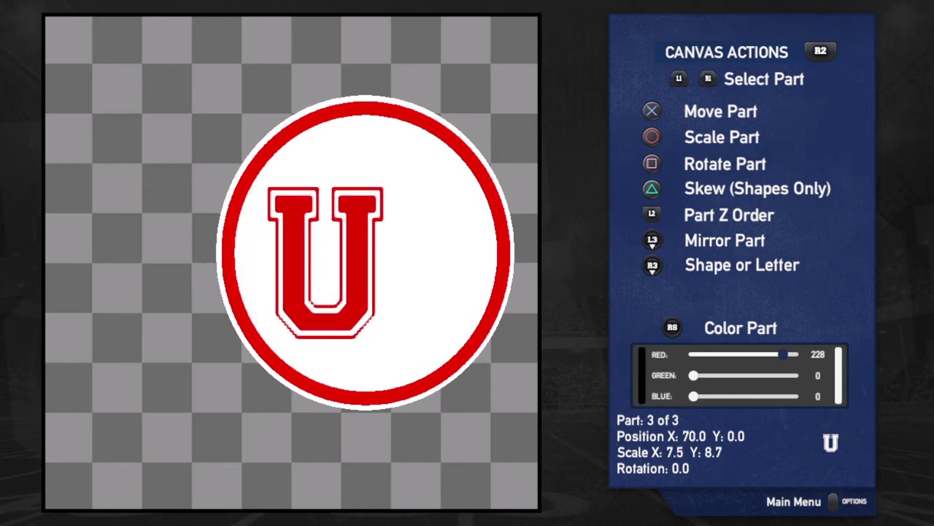
key(Down)
key(Right)
key(Down)
key(Up)
key(Right)
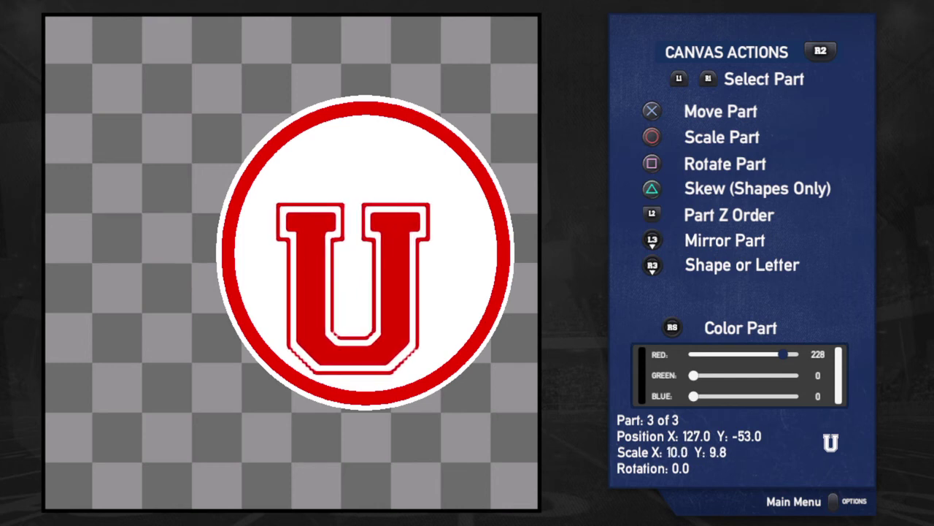
Scale the U up to X 12.4 and Y 11.8 and reposition it at X 153, Y 0
key(Up)
key(Right)
key(Up)
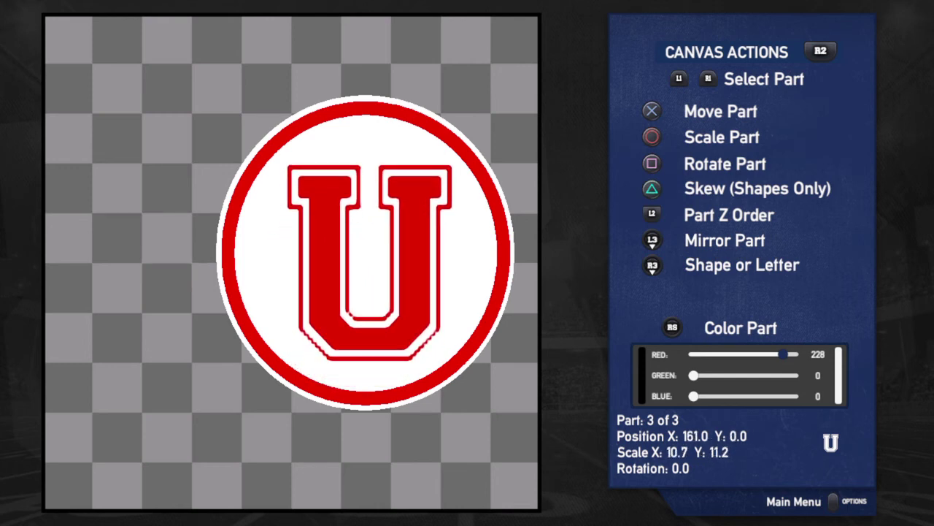
key(Up)
key(Right)
key(Left)
key(Right)
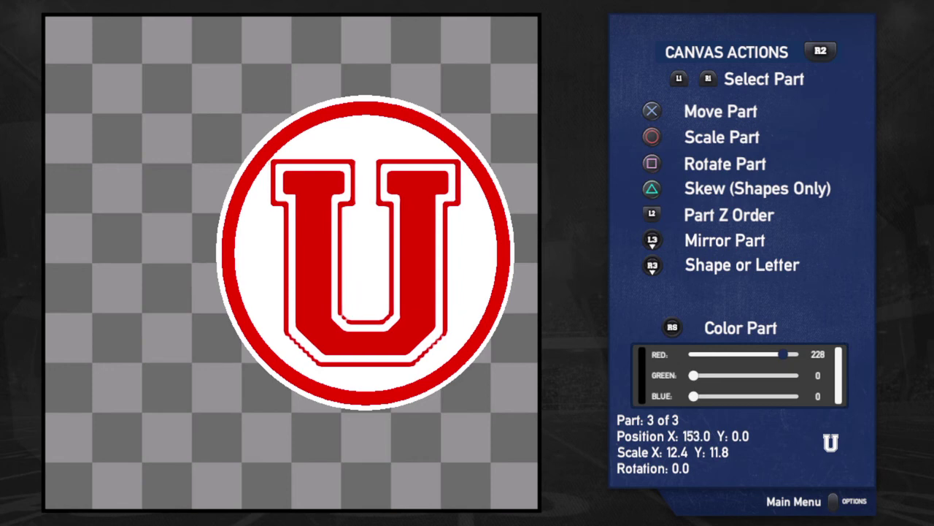
Nudge the U to X 151.7, Y -7.5 to center it within the red ring
key(Down)
key(Down)
key(Left)
key(Down)
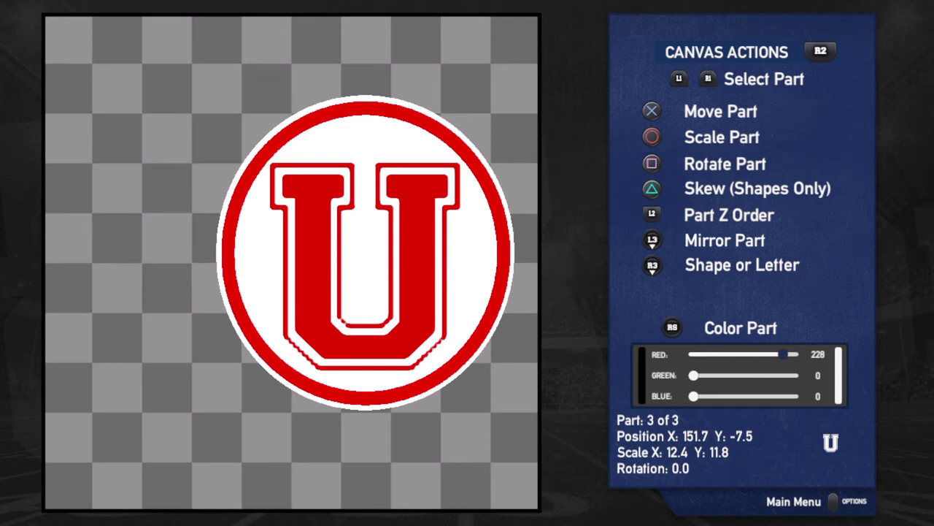